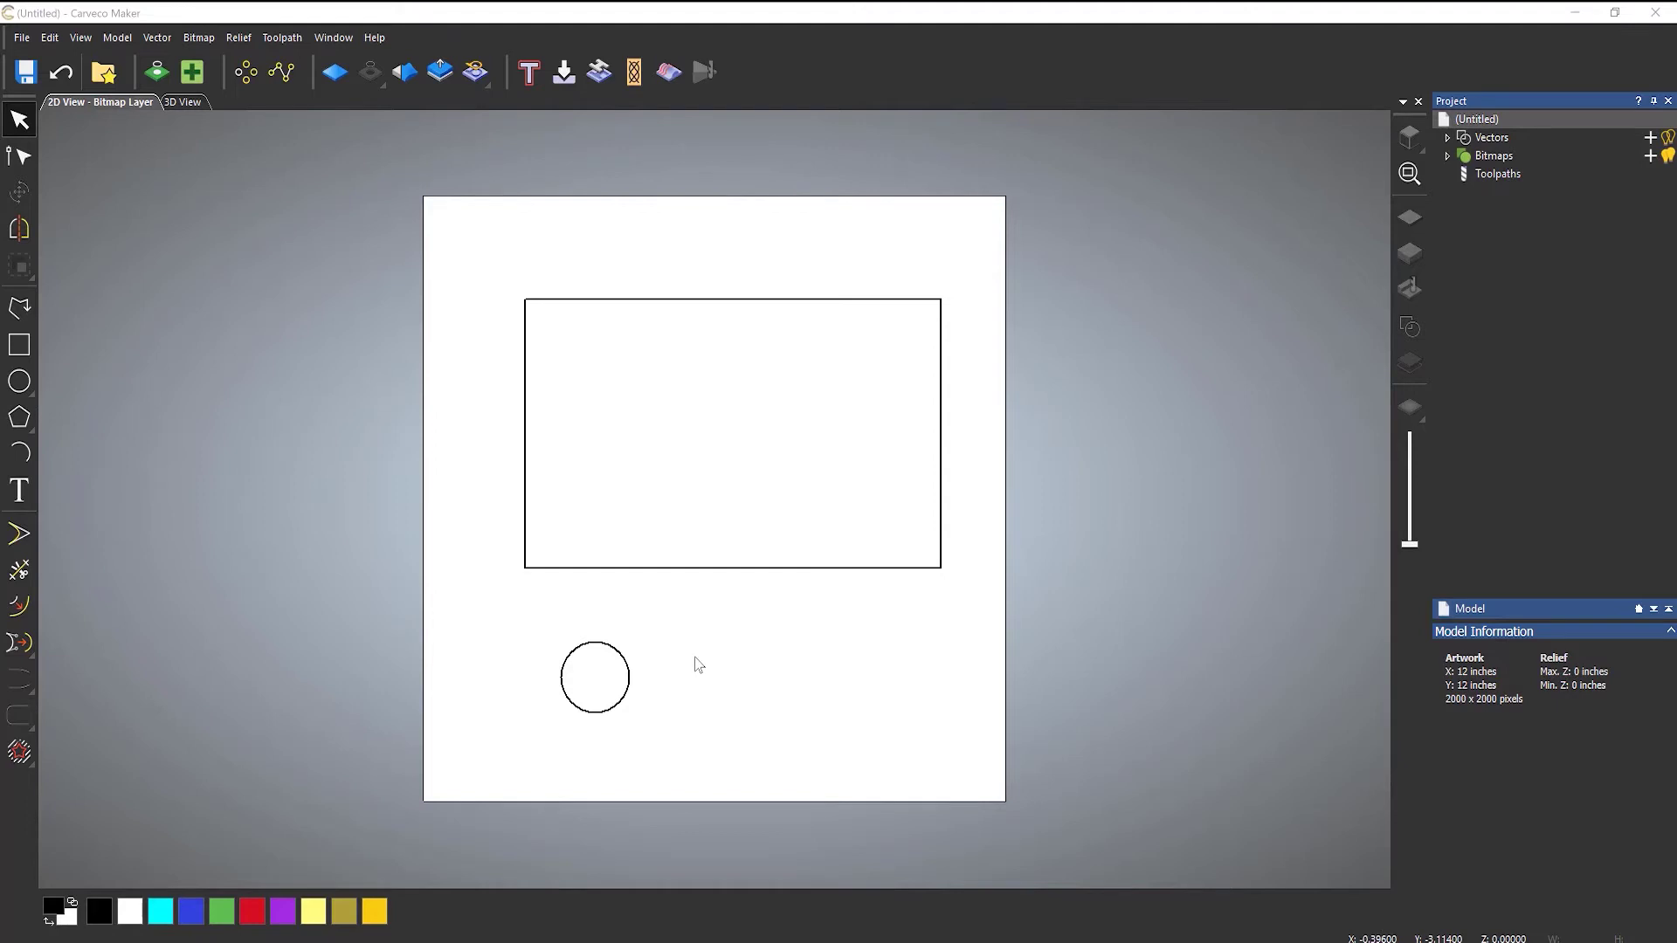
click(621, 657)
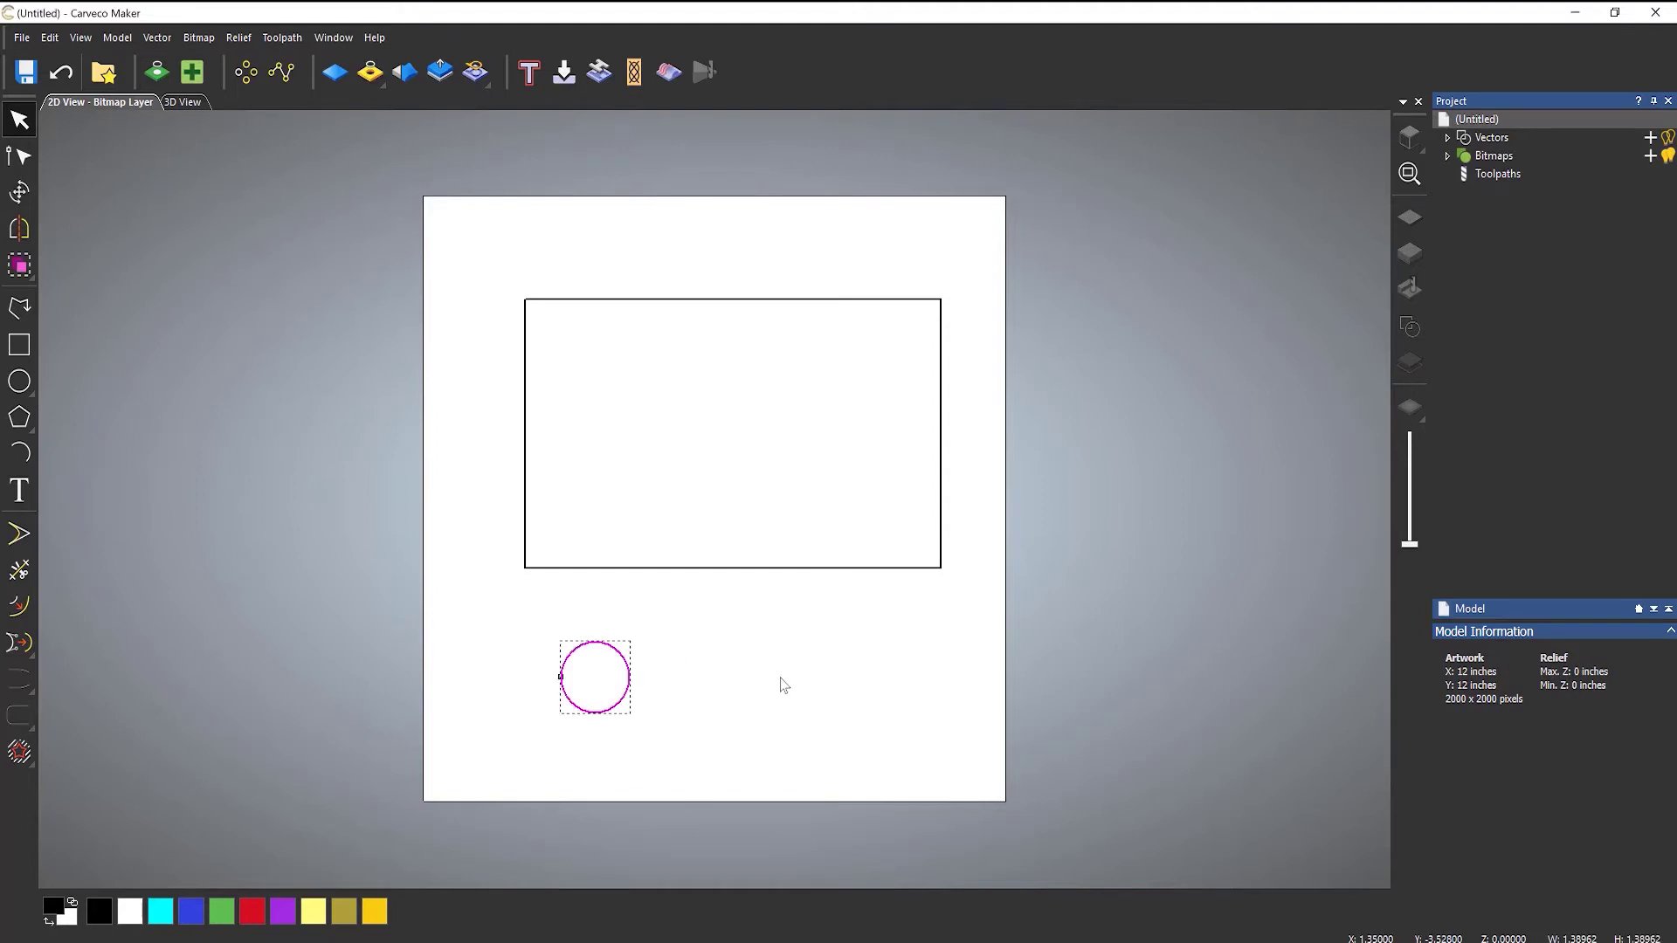
click(765, 568)
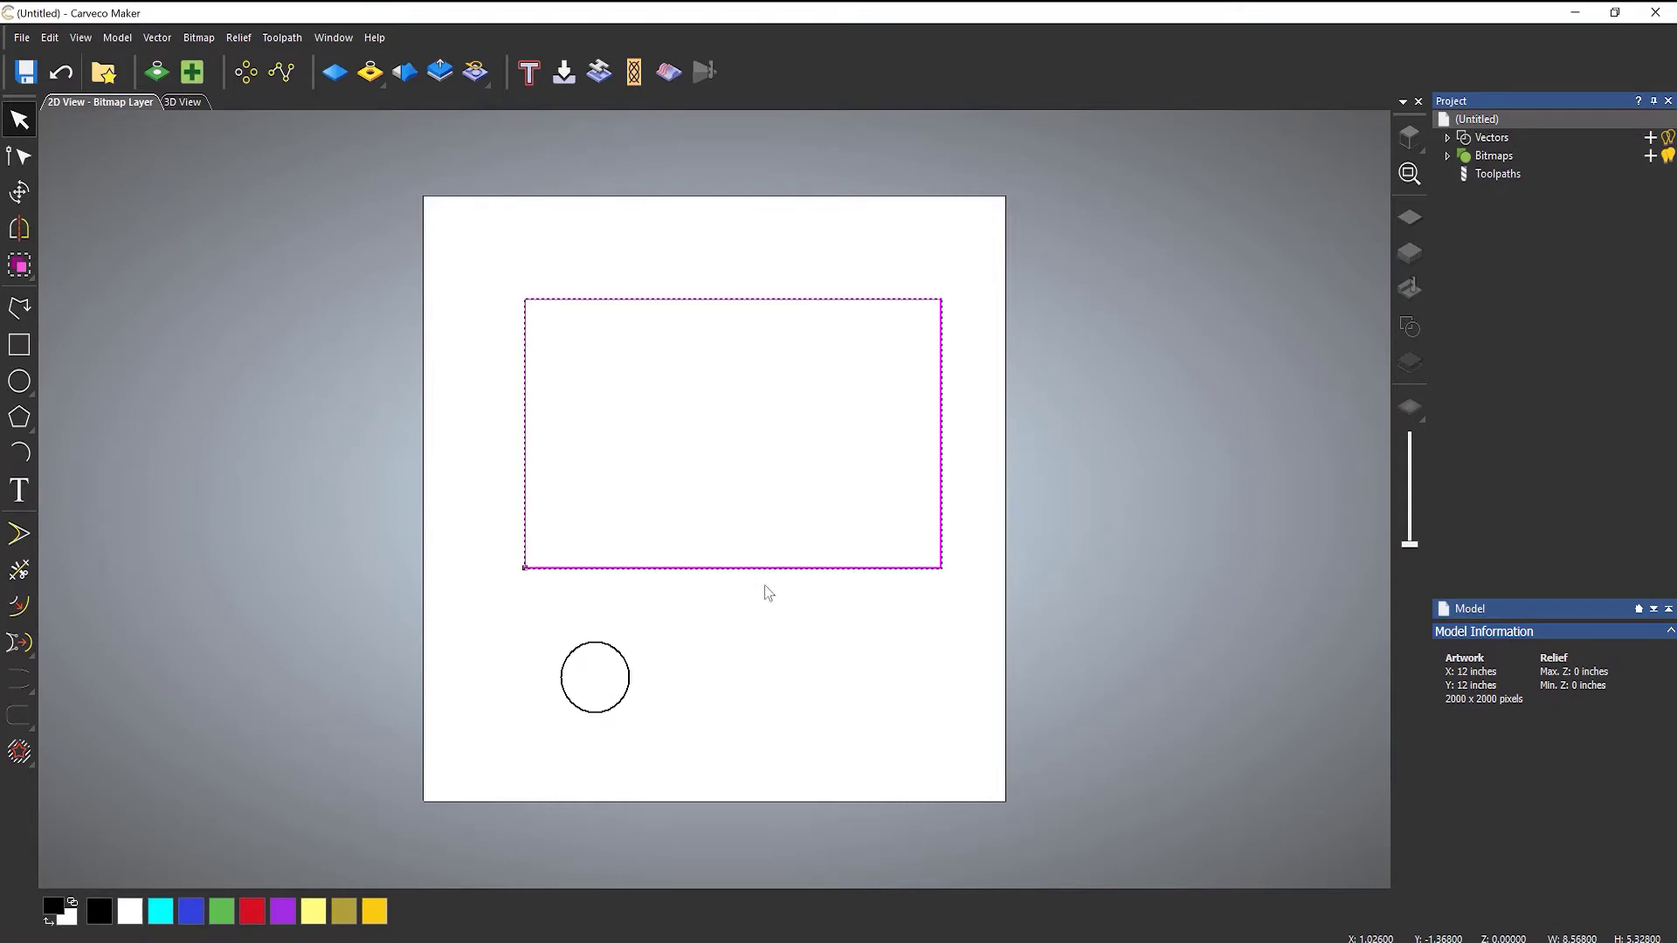
click(790, 673)
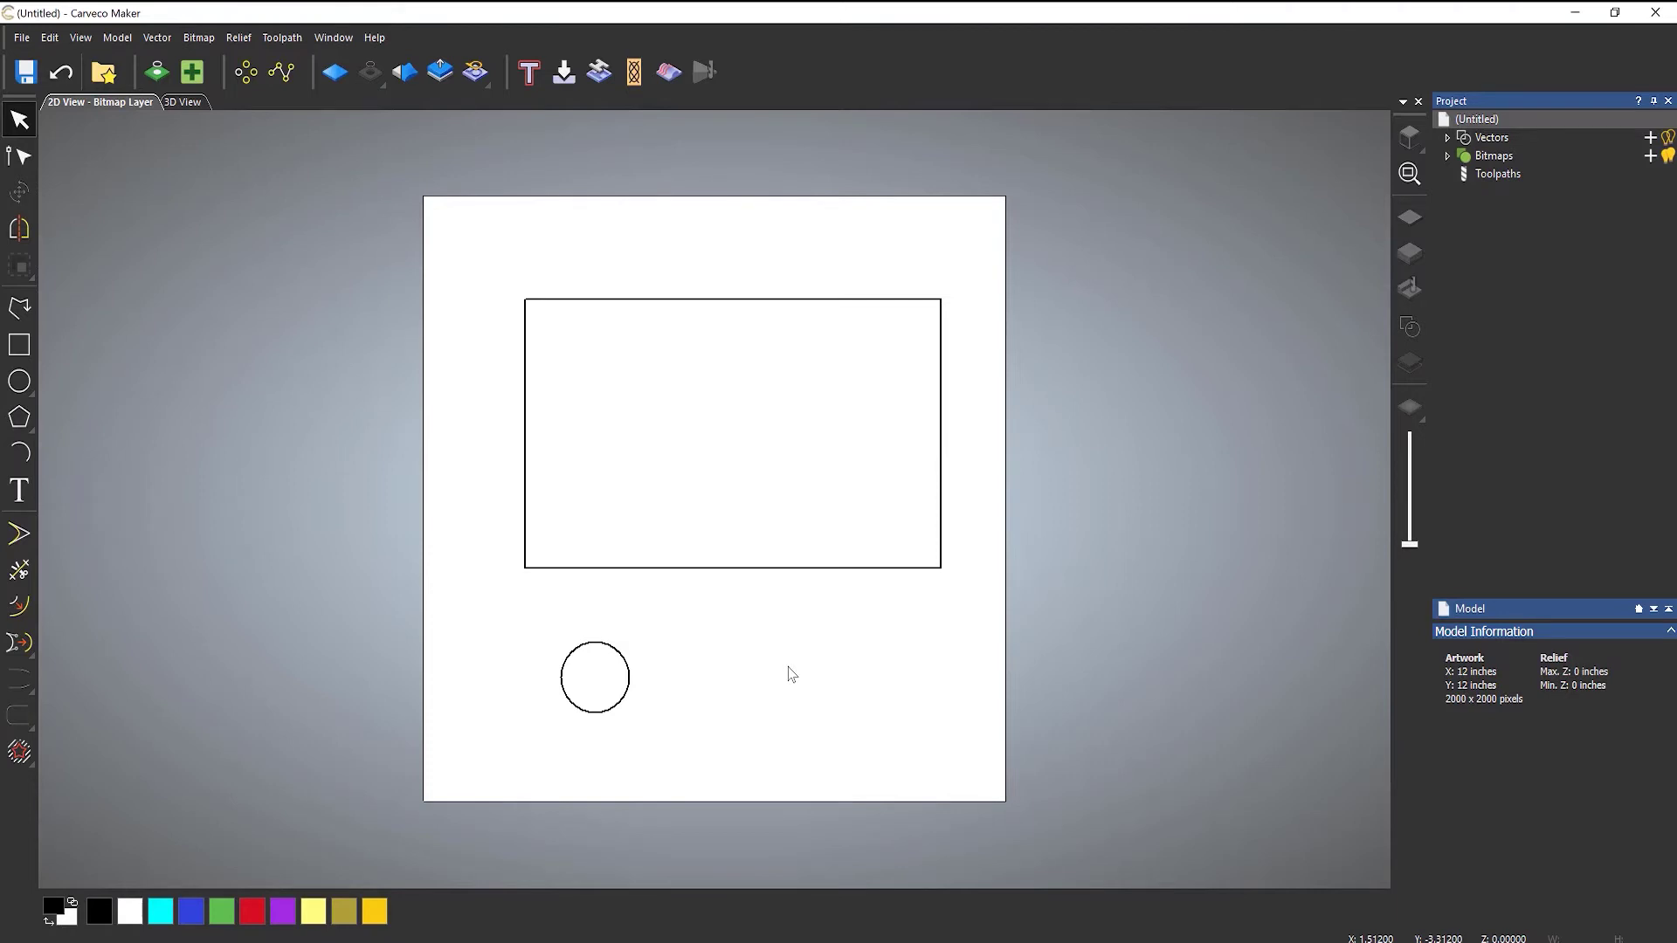
click(161, 40)
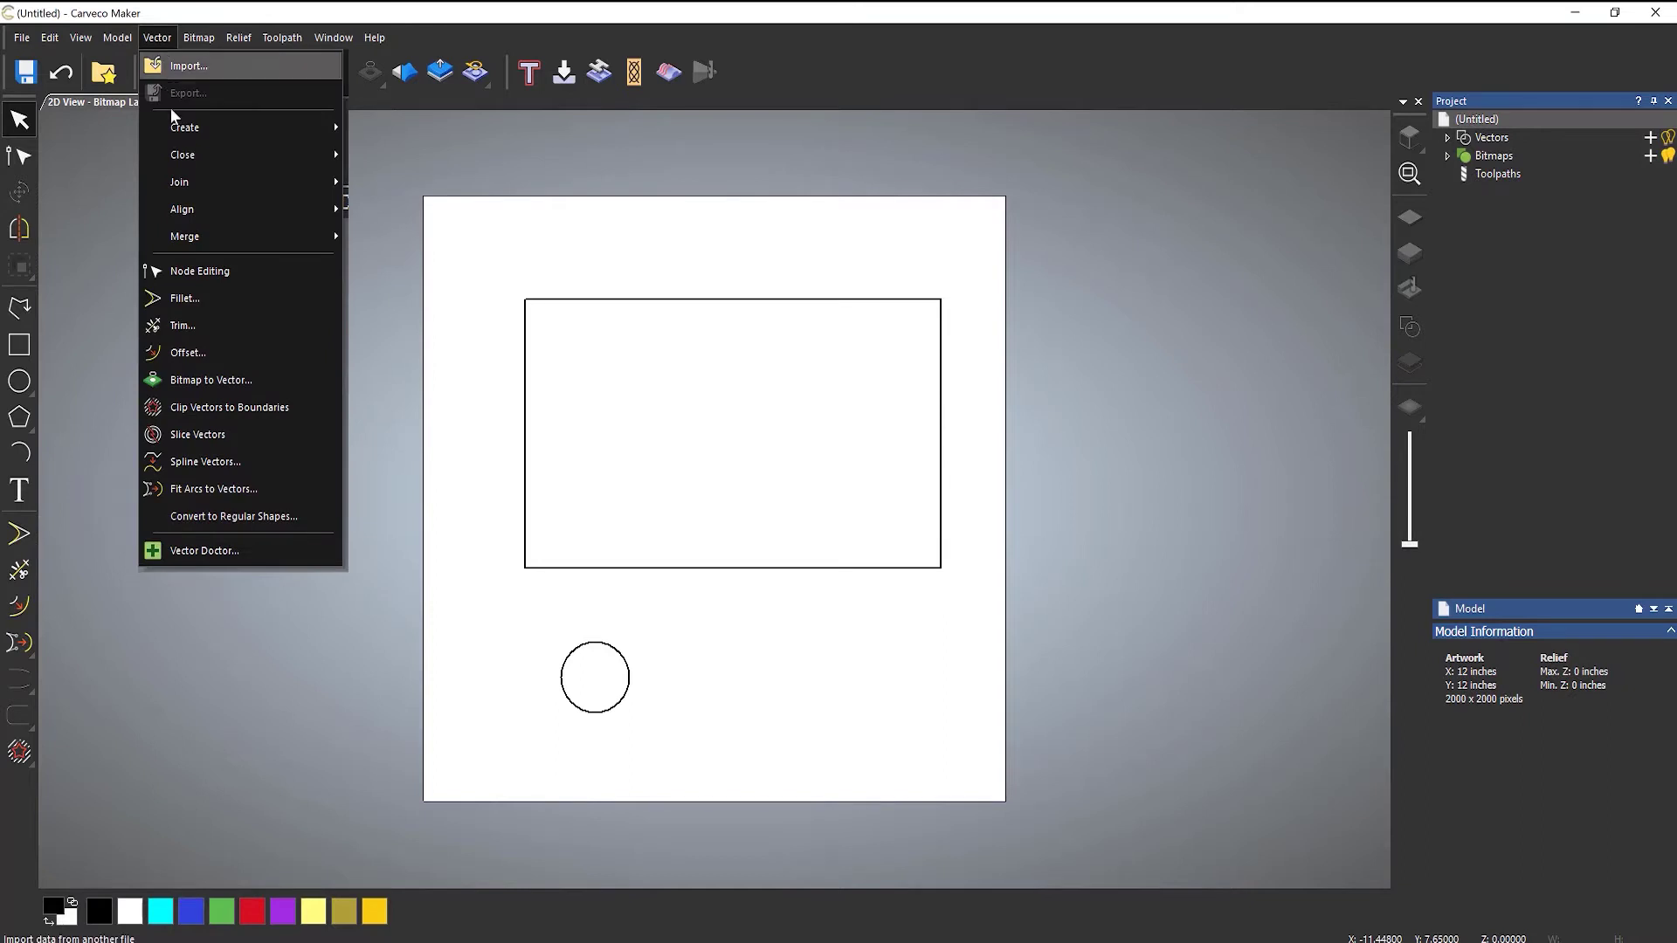
mouse_move(244, 213)
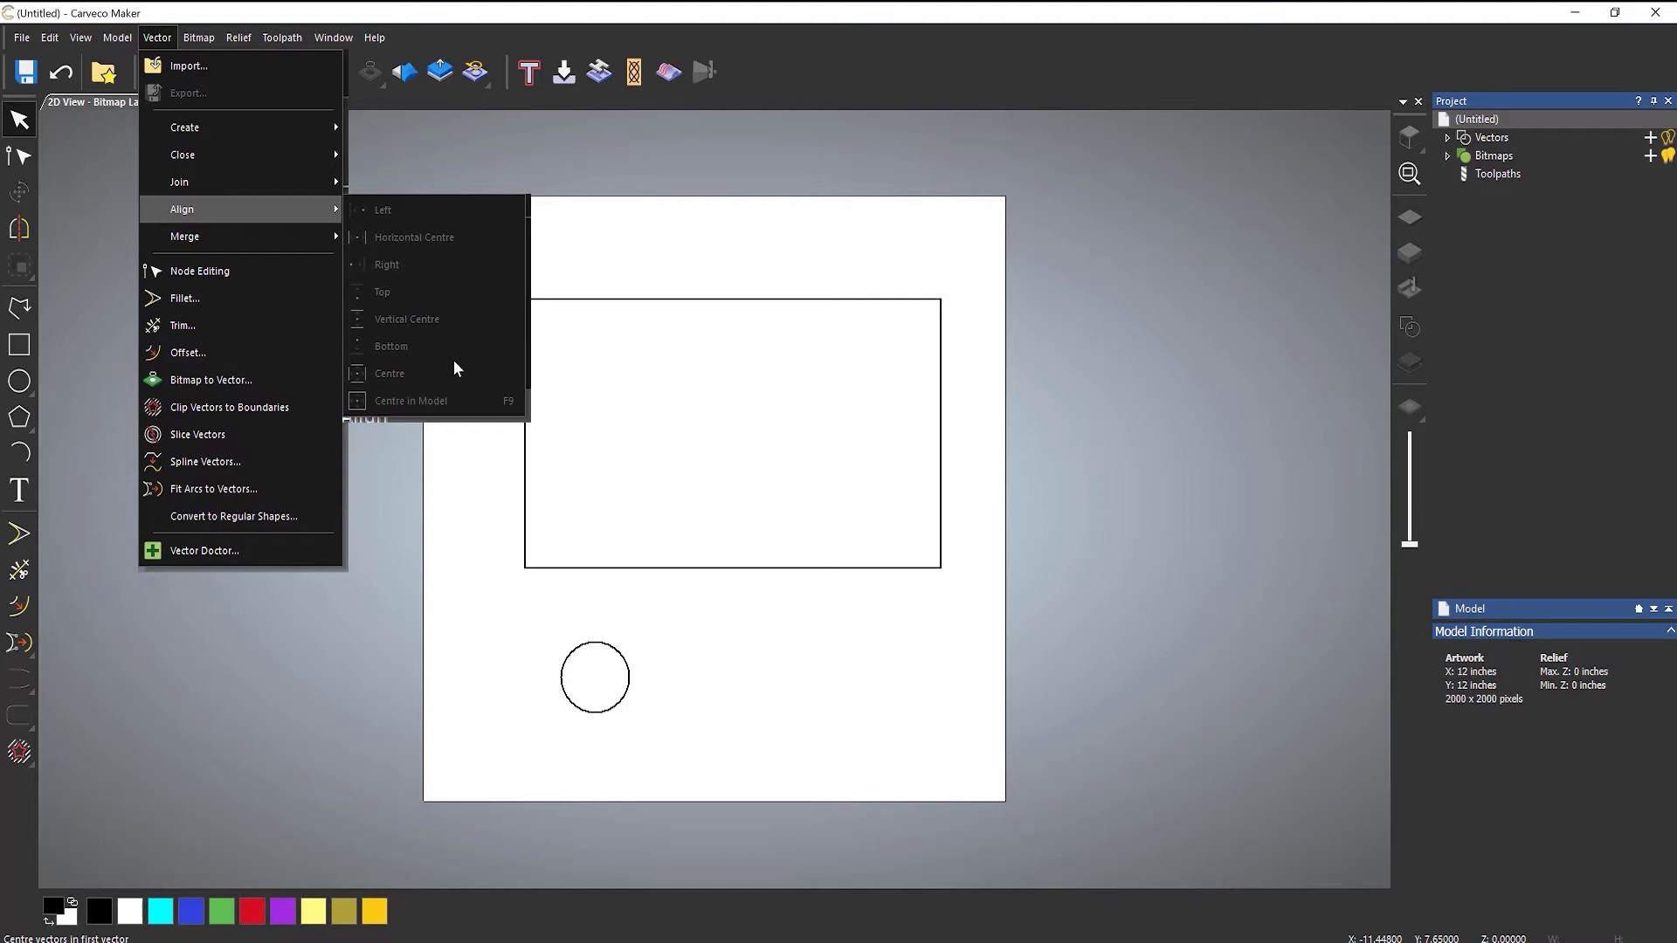
Step: Centre the small circle in the model, and centre the large rectangle in the model separately
click(608, 644)
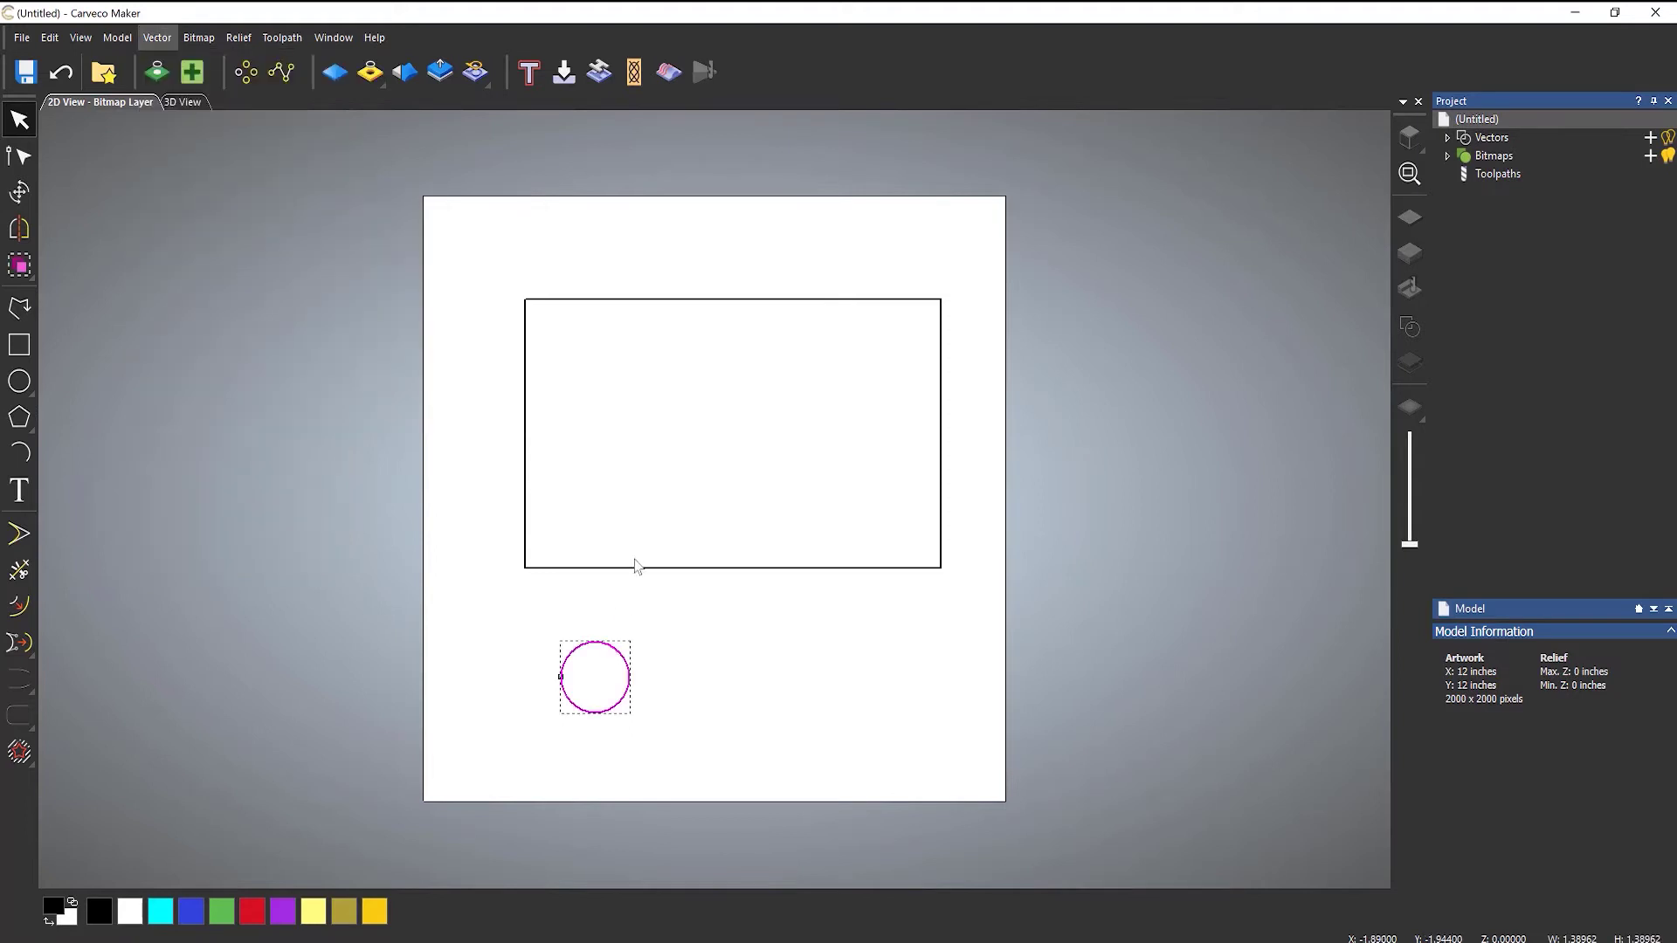
click(158, 38)
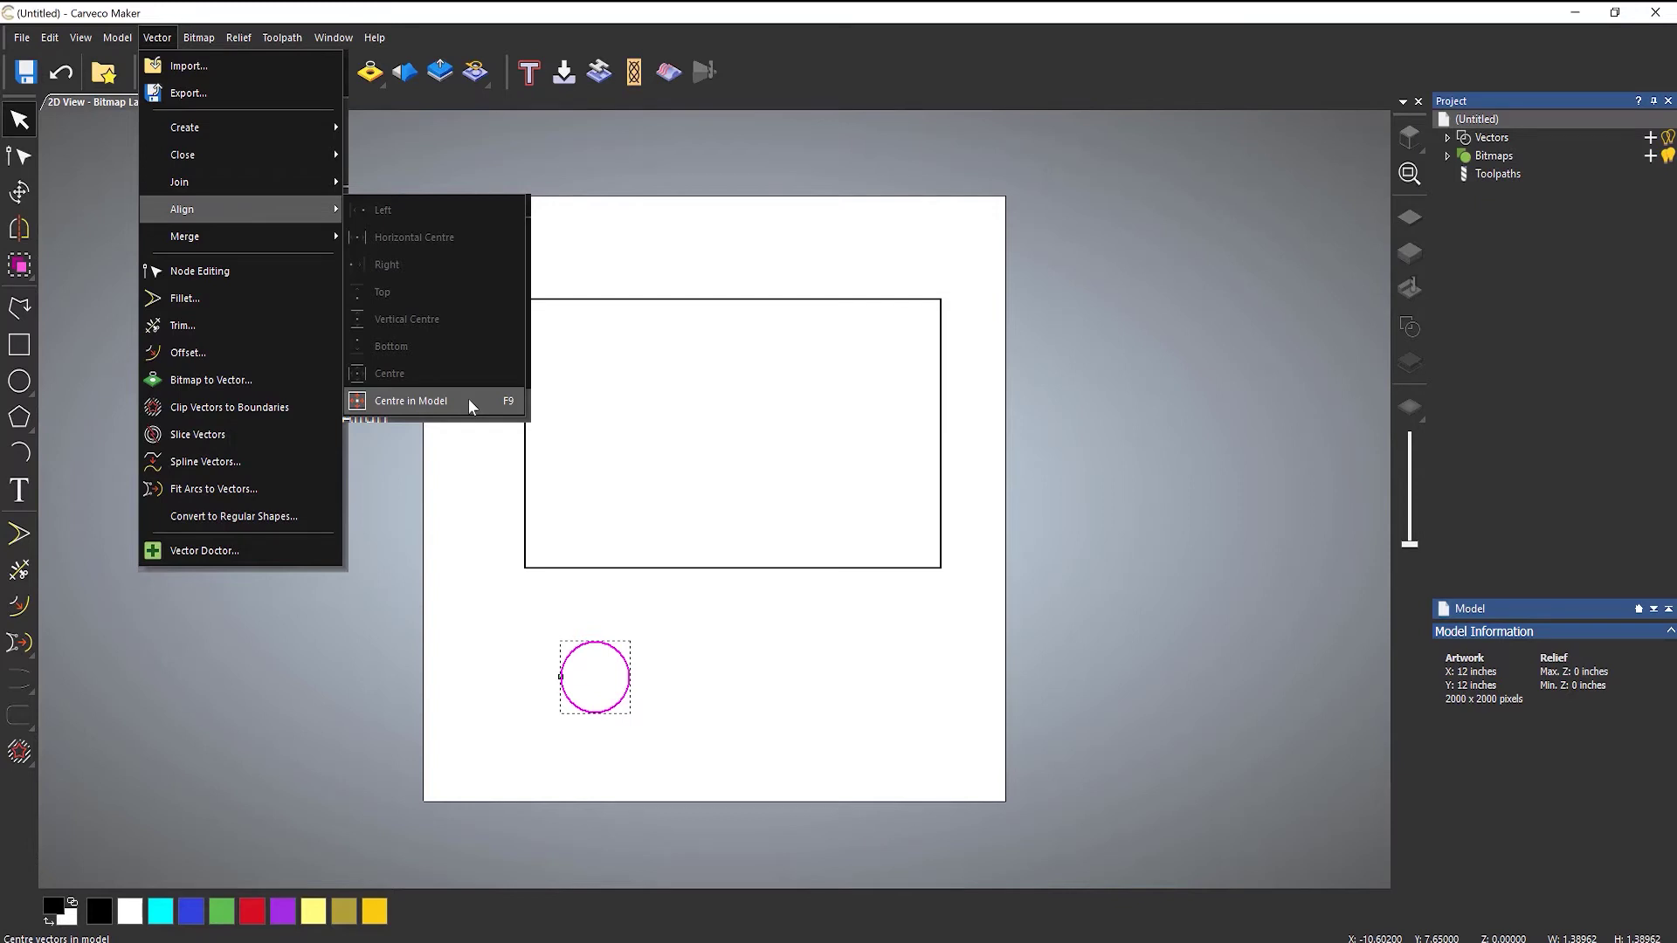
click(469, 402)
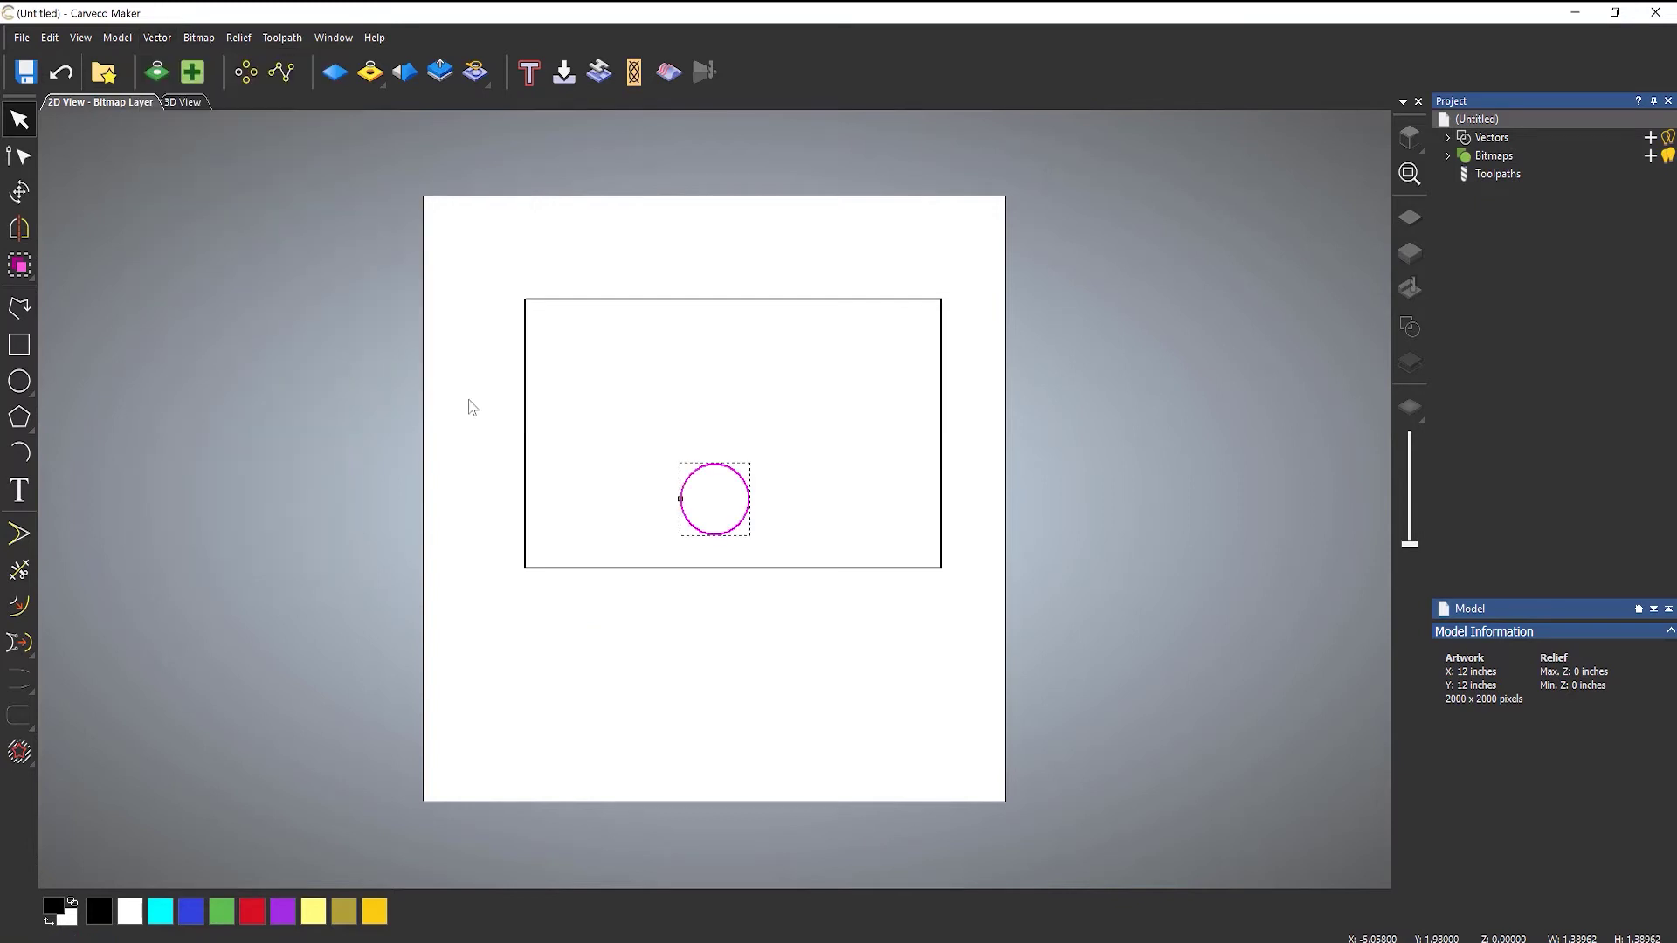
click(558, 569)
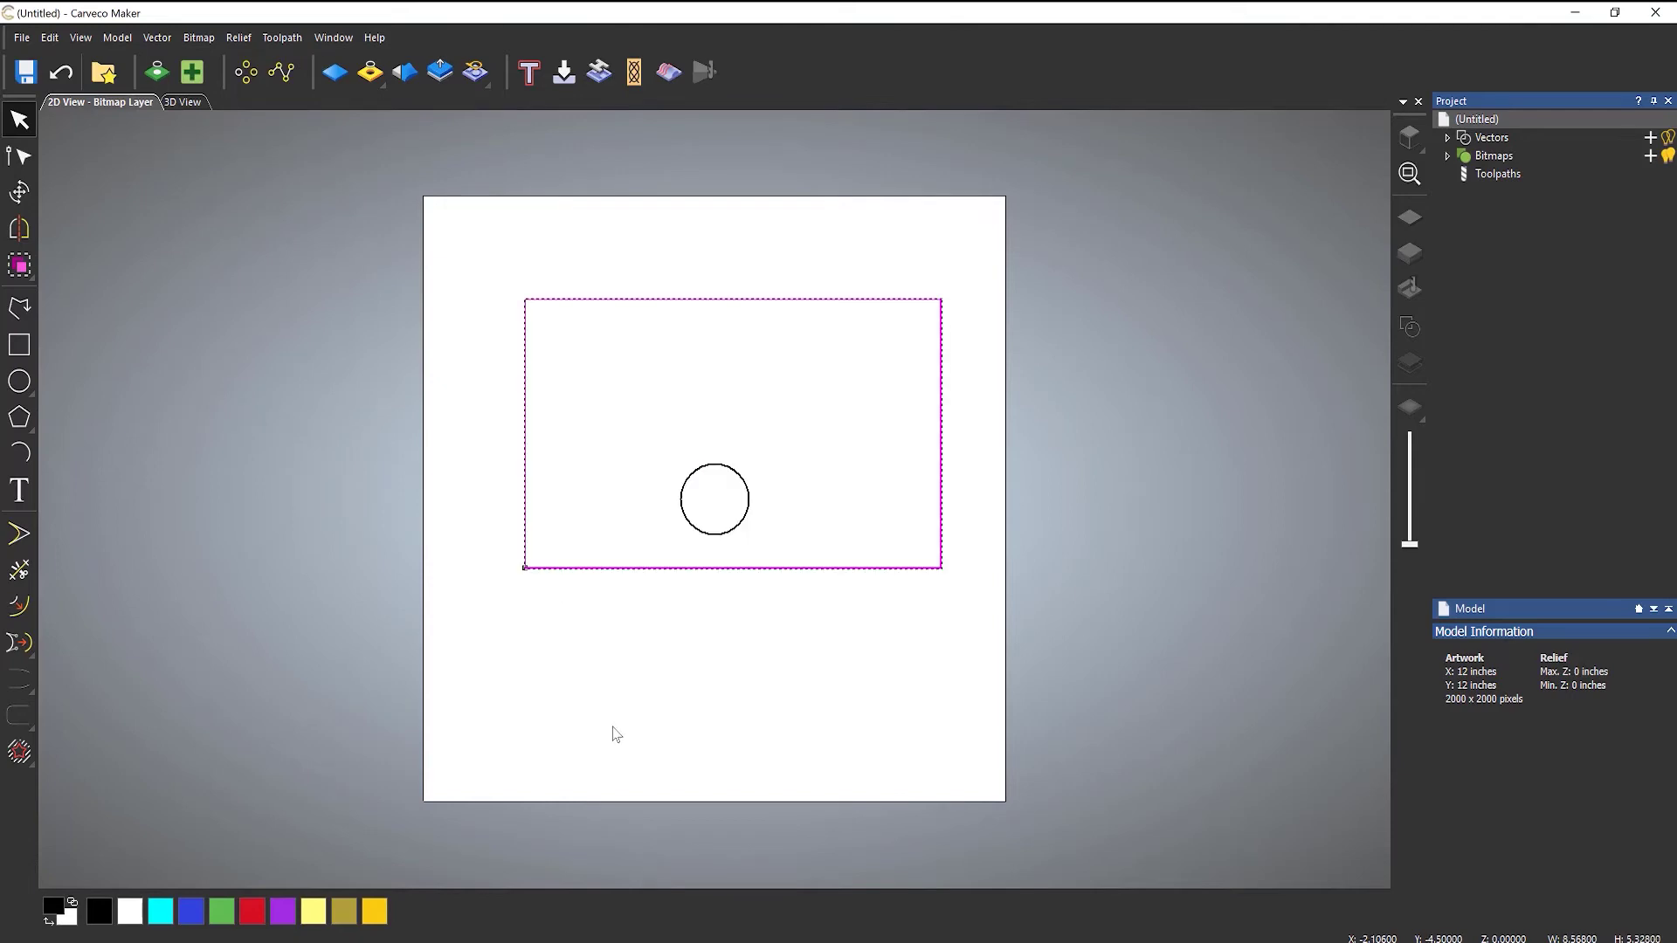
key(F9)
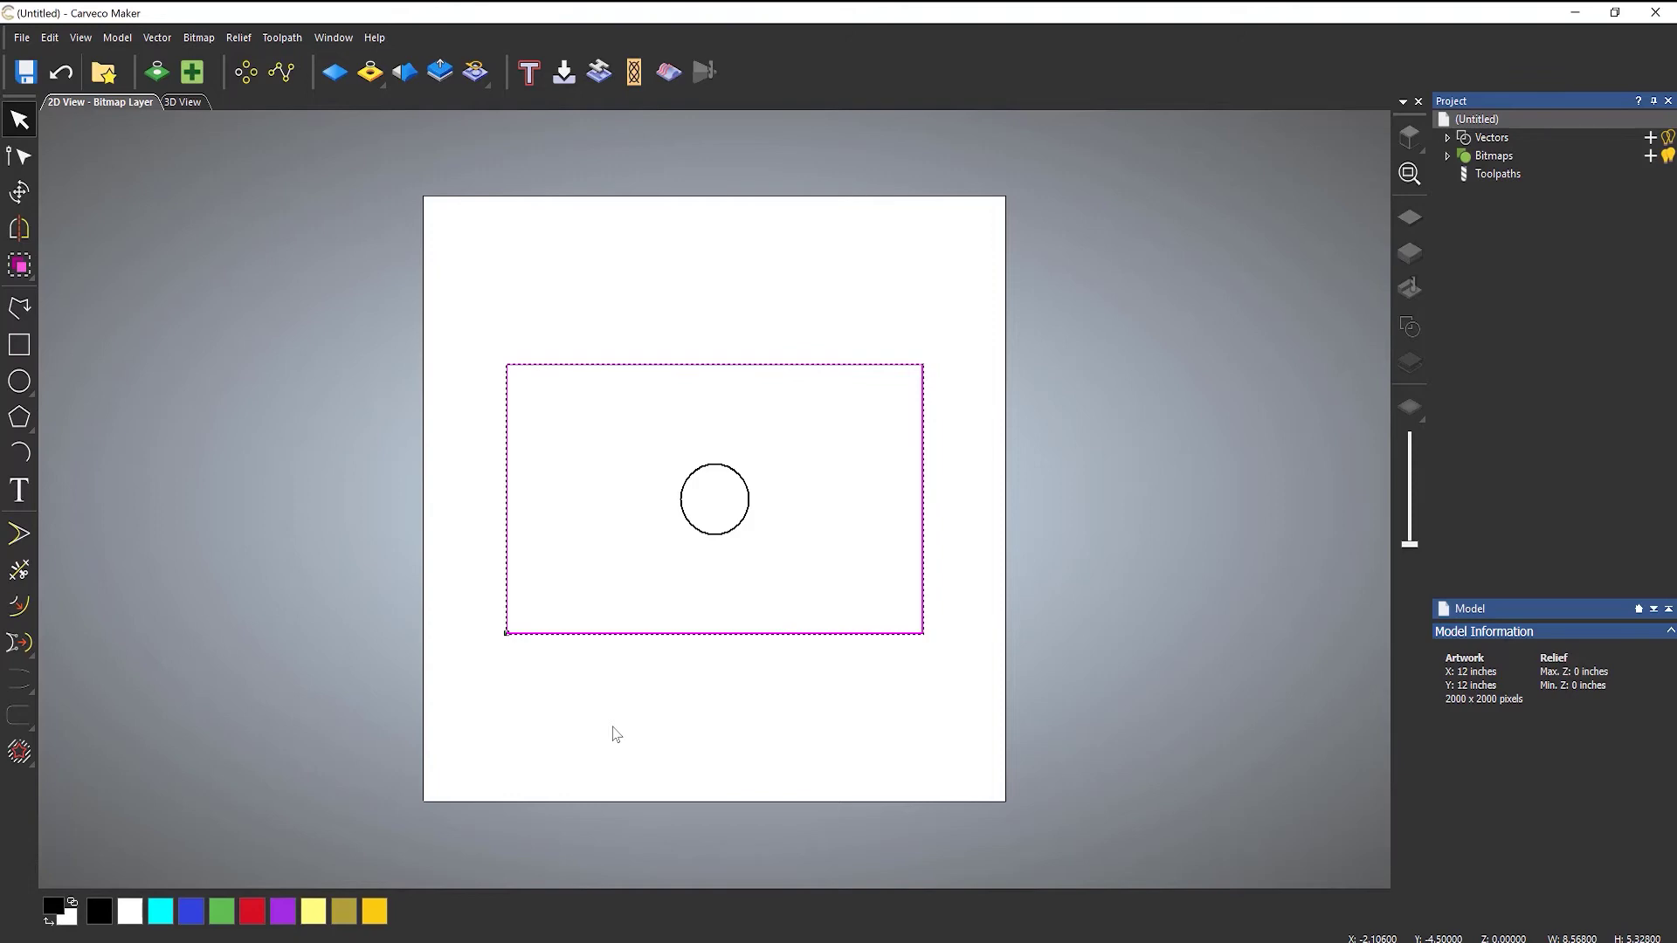
click(622, 626)
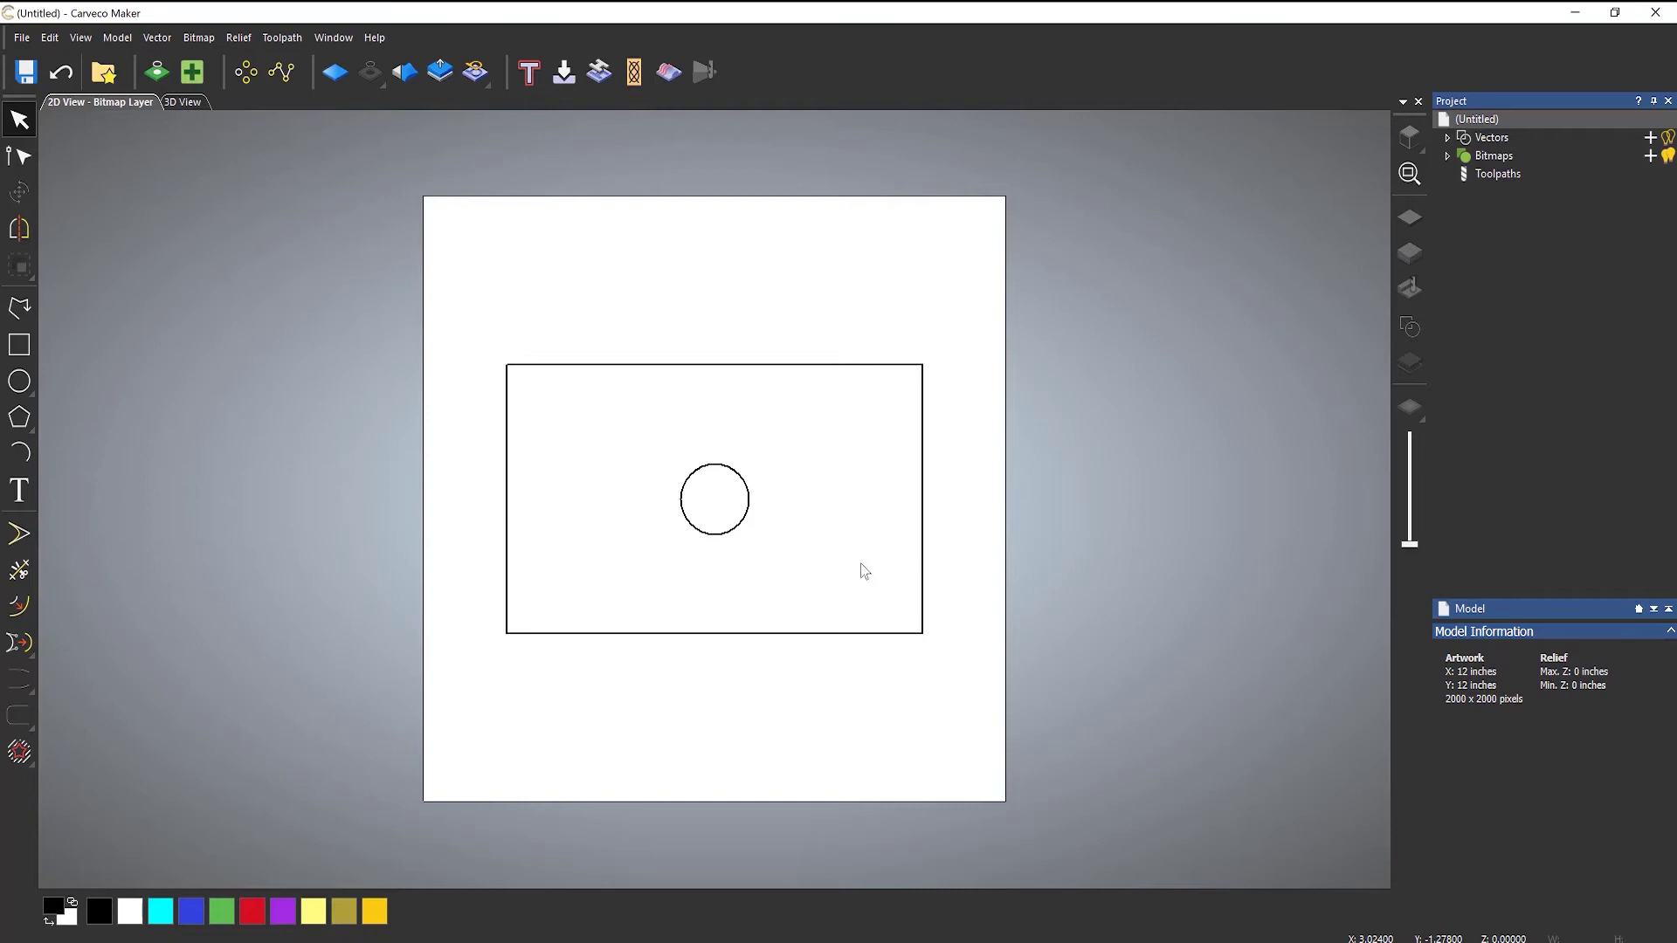
Step: Undo both Centre in Model alignments of the circle and the rectangle
click(61, 77)
click(61, 76)
click(749, 680)
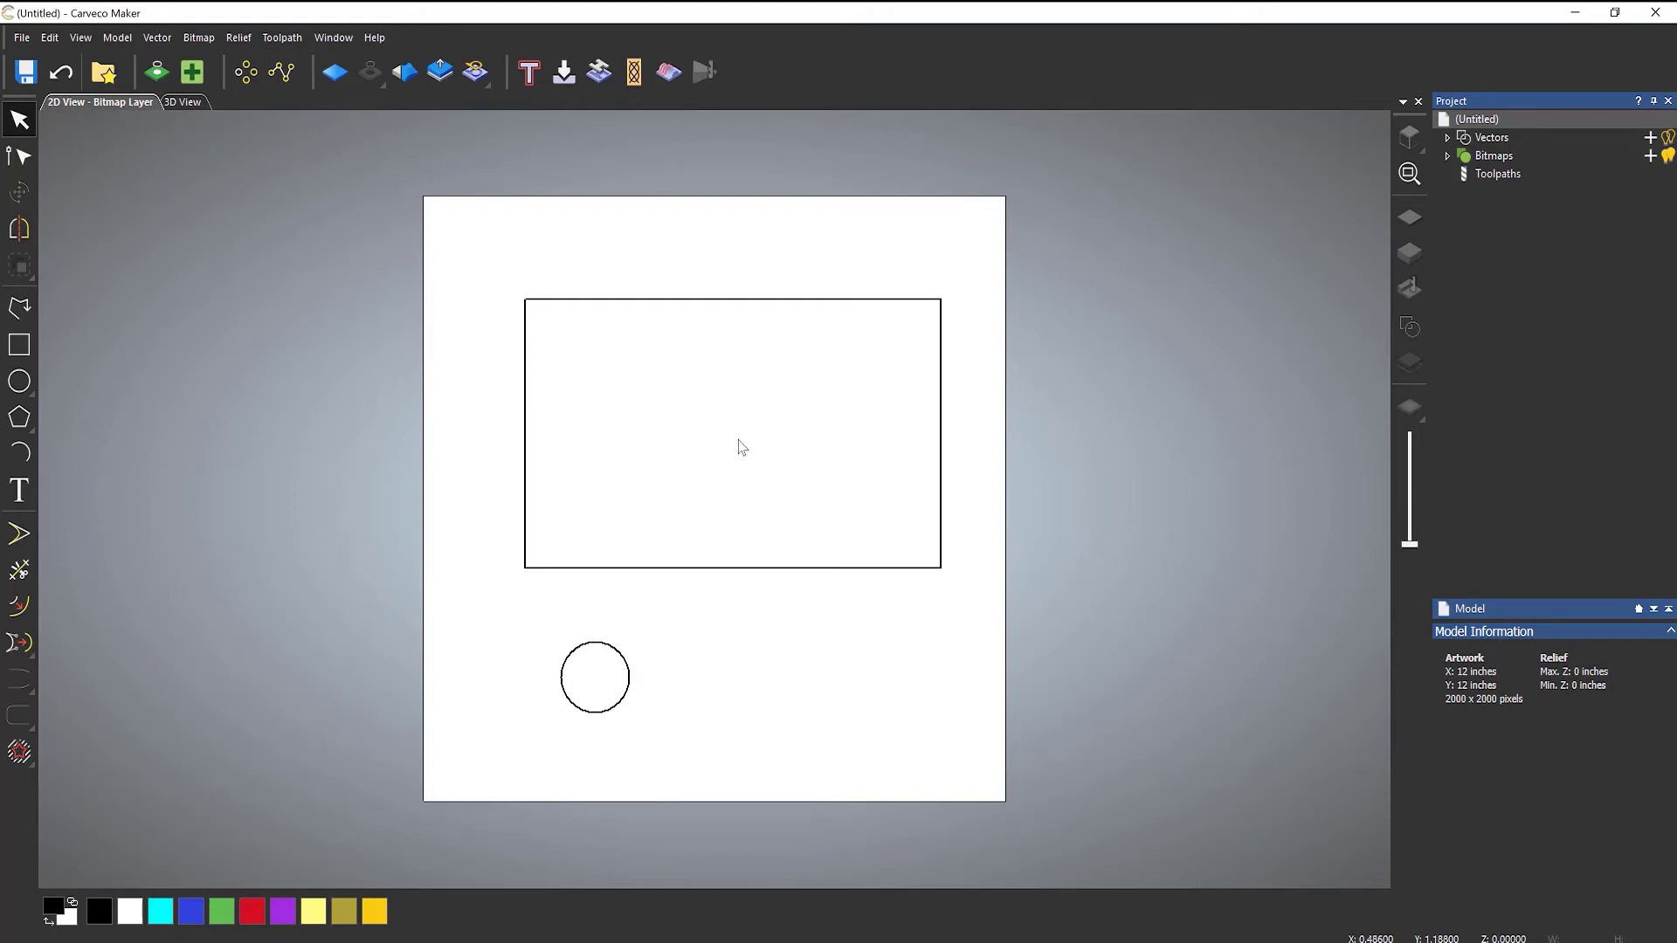
click(157, 37)
mouse_move(222, 213)
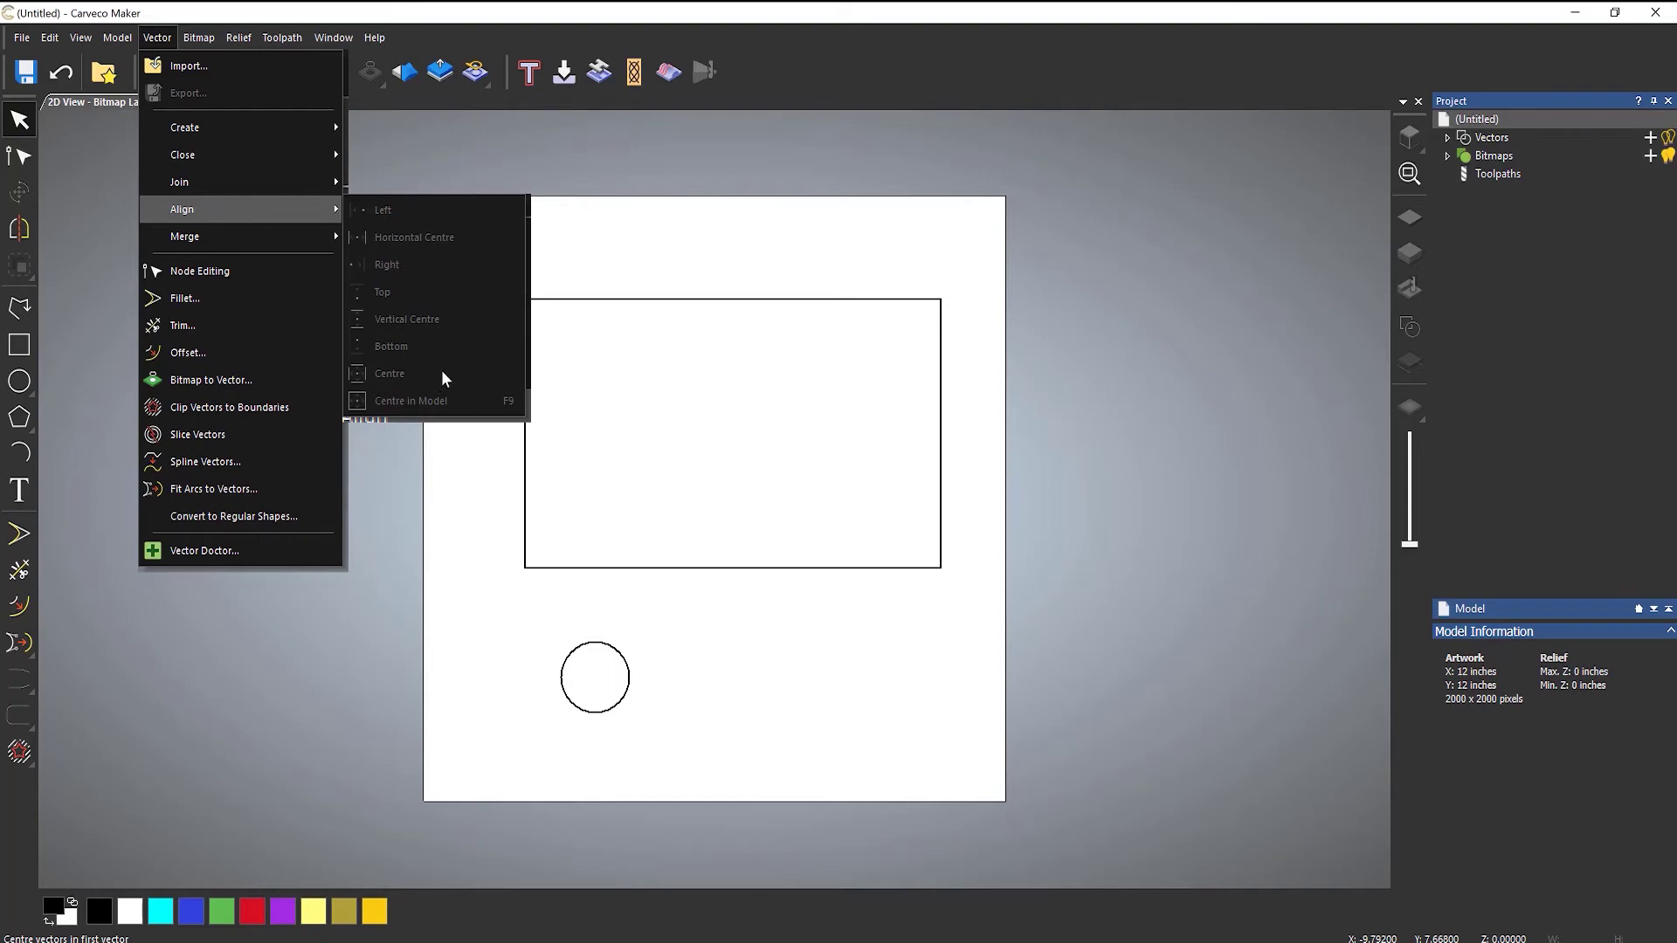
click(638, 426)
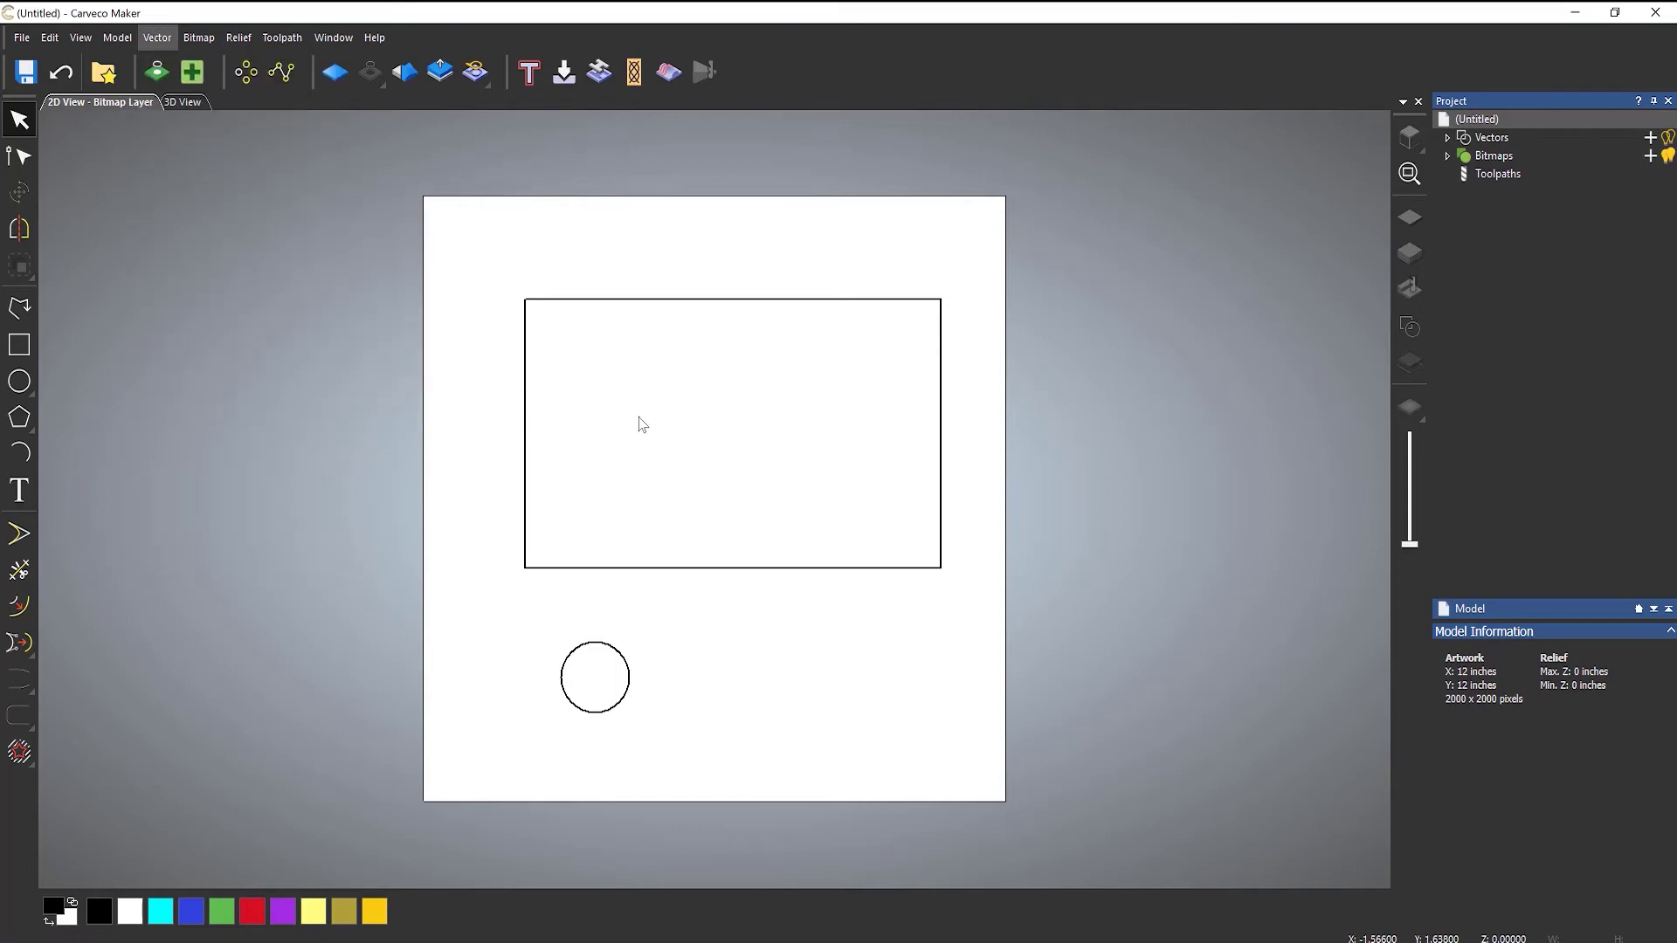
Step: Centre the circle inside the rectangle with the rectangle selected last as the reference, and undo the alignment
click(605, 651)
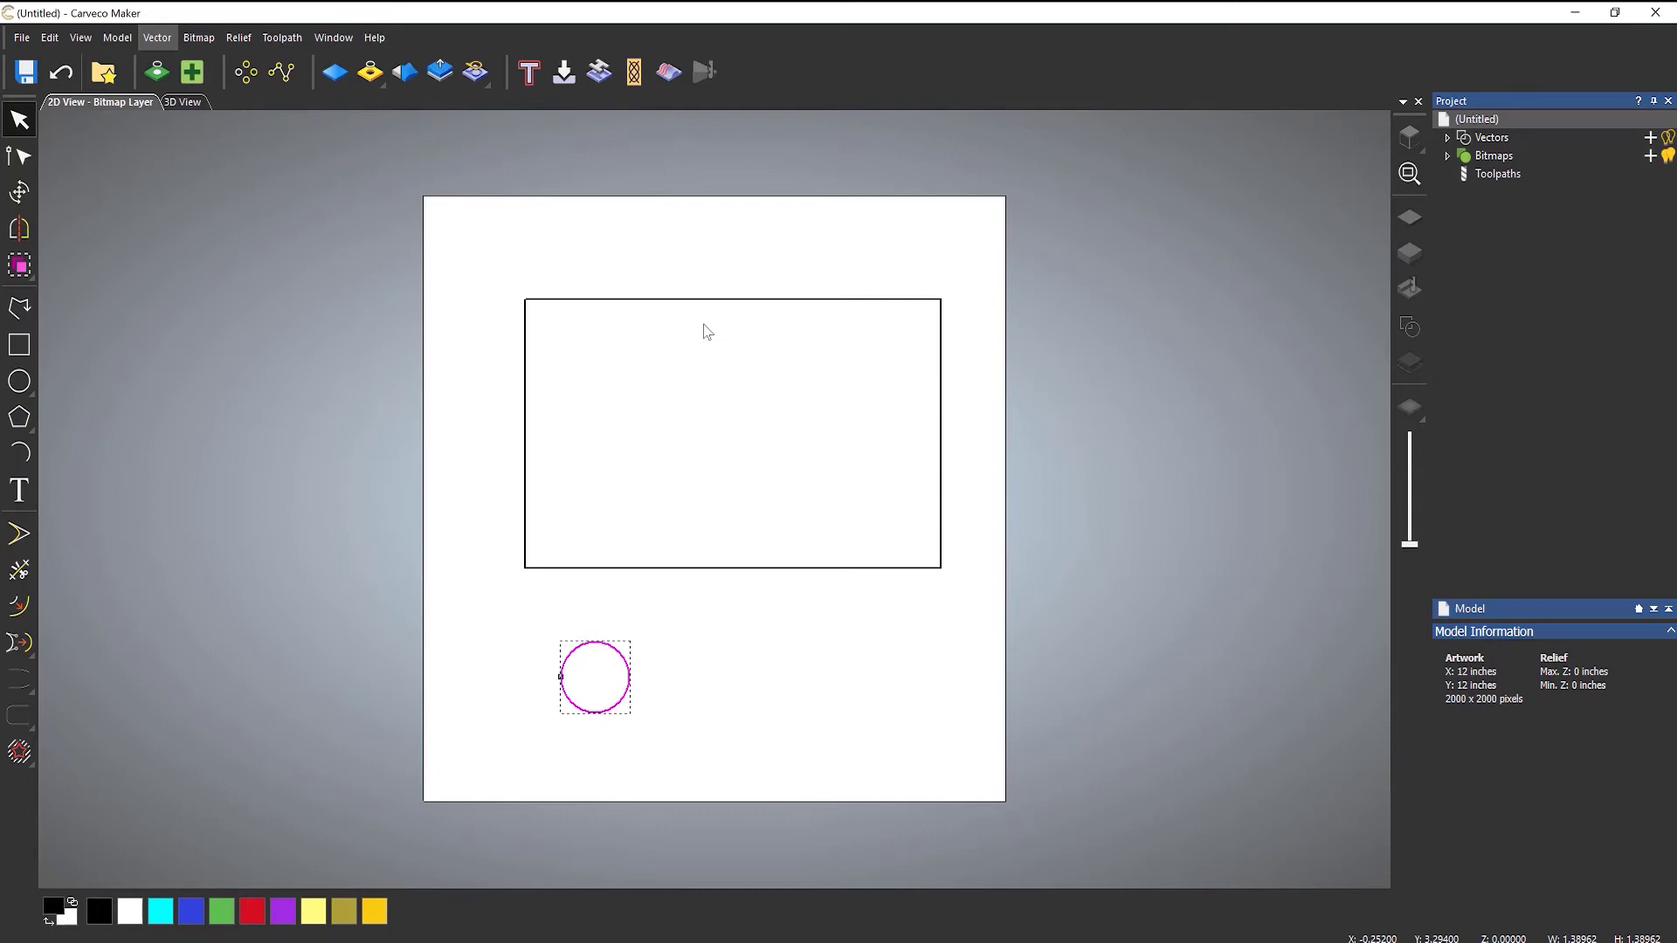
shift+click(707, 300)
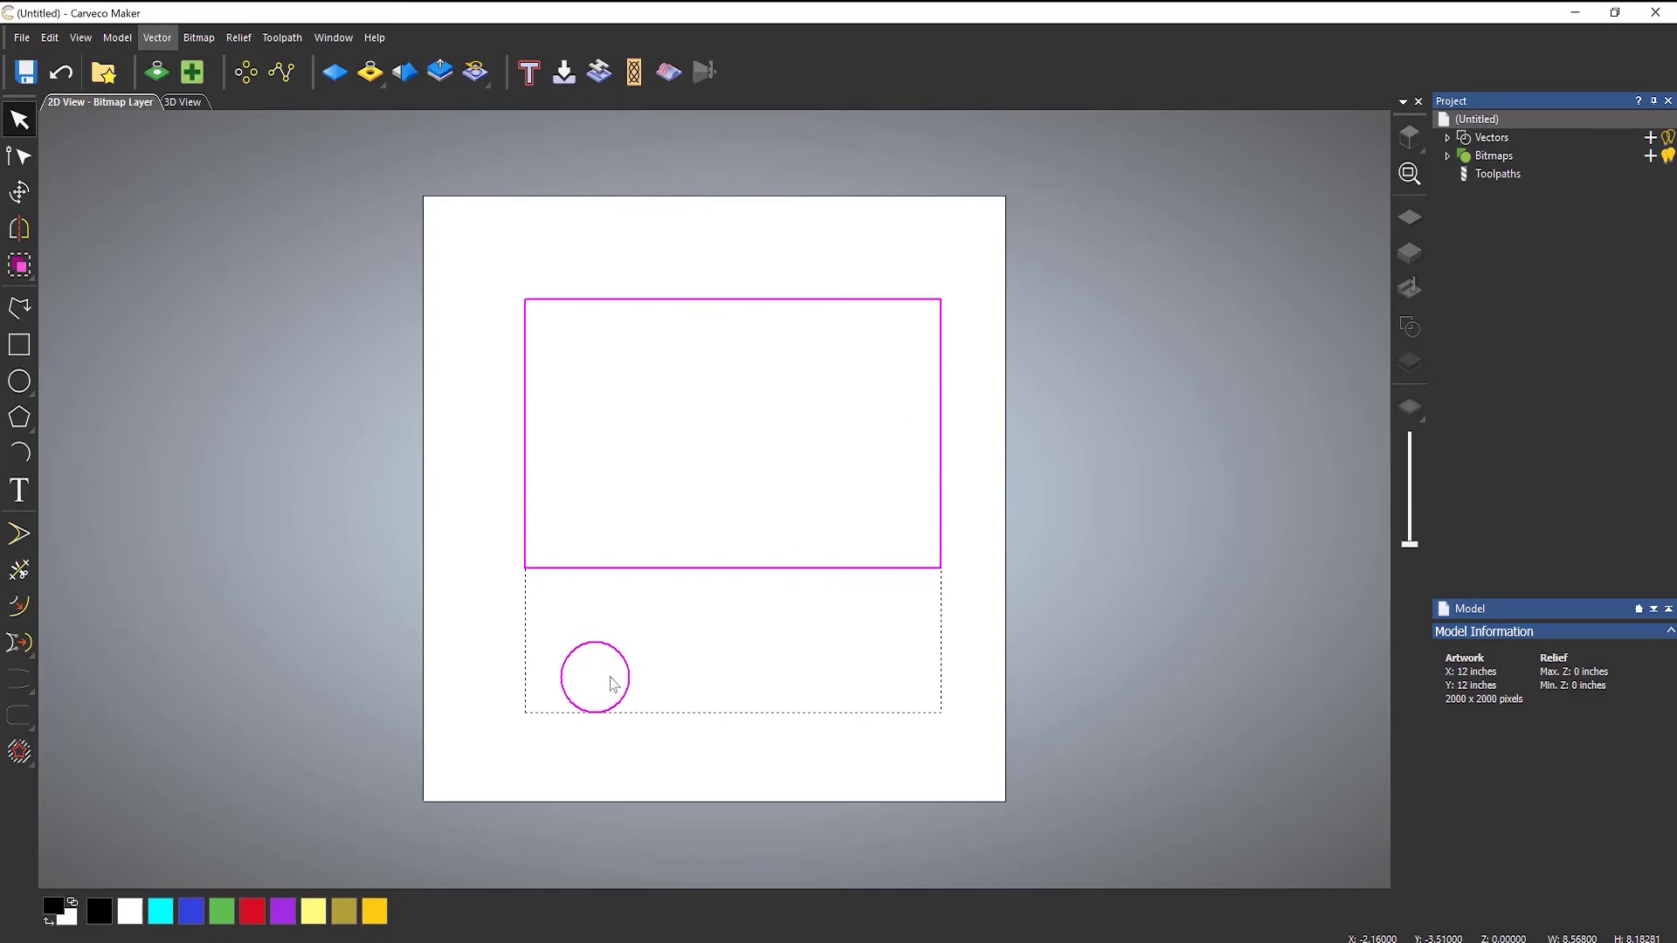
click(155, 37)
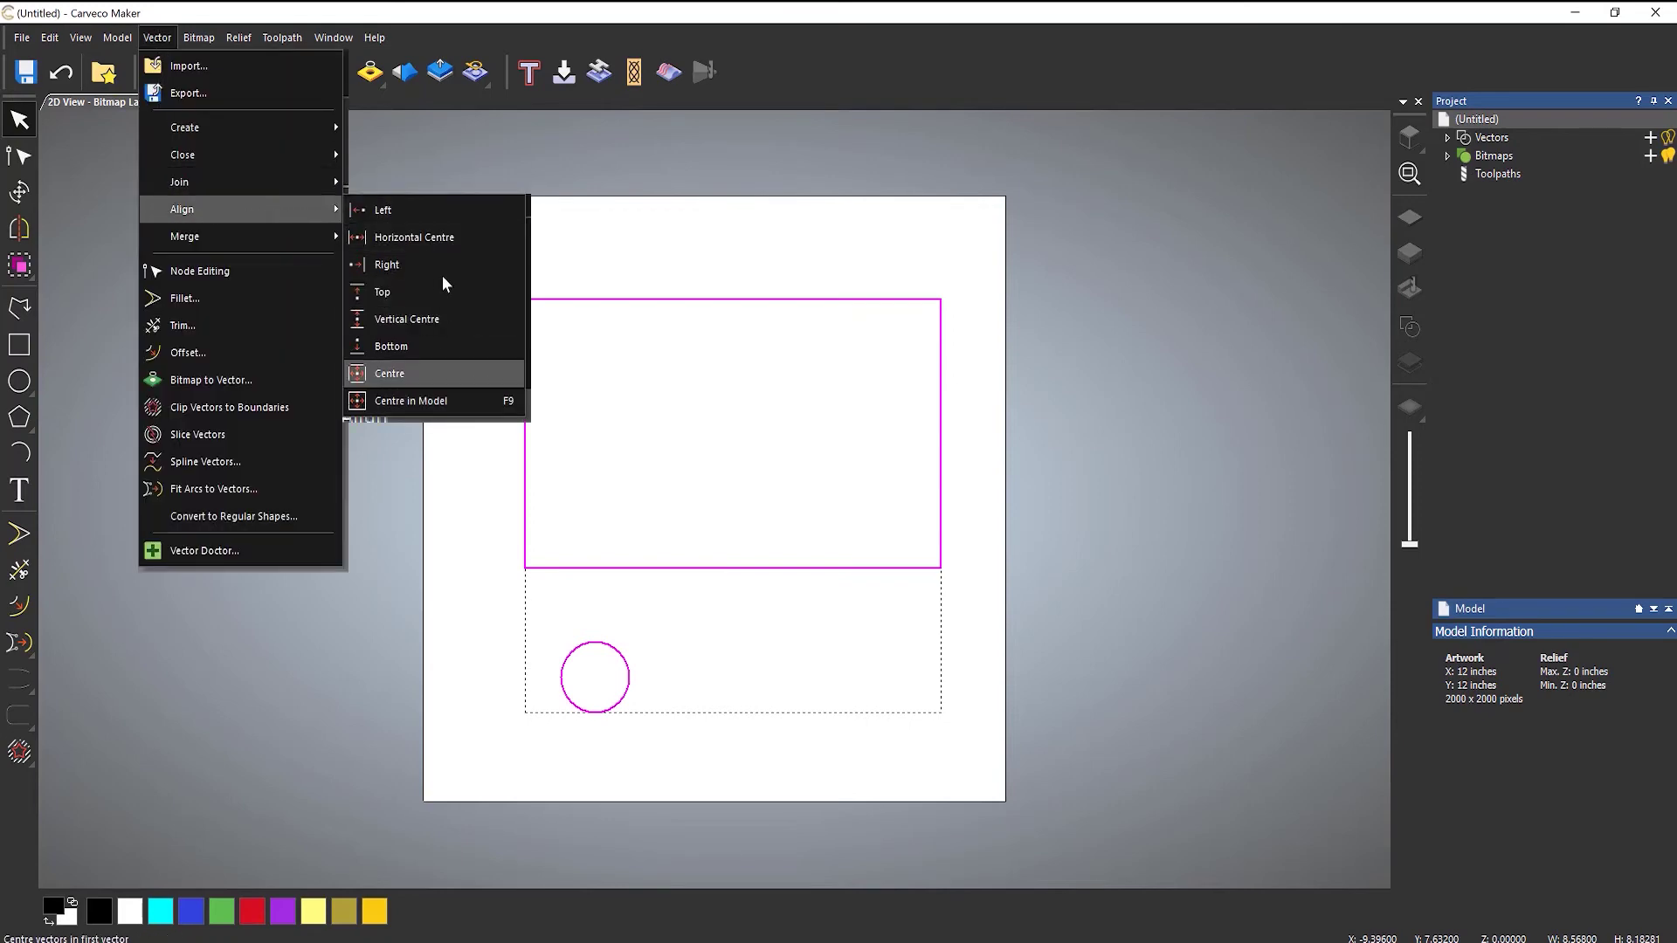
click(418, 373)
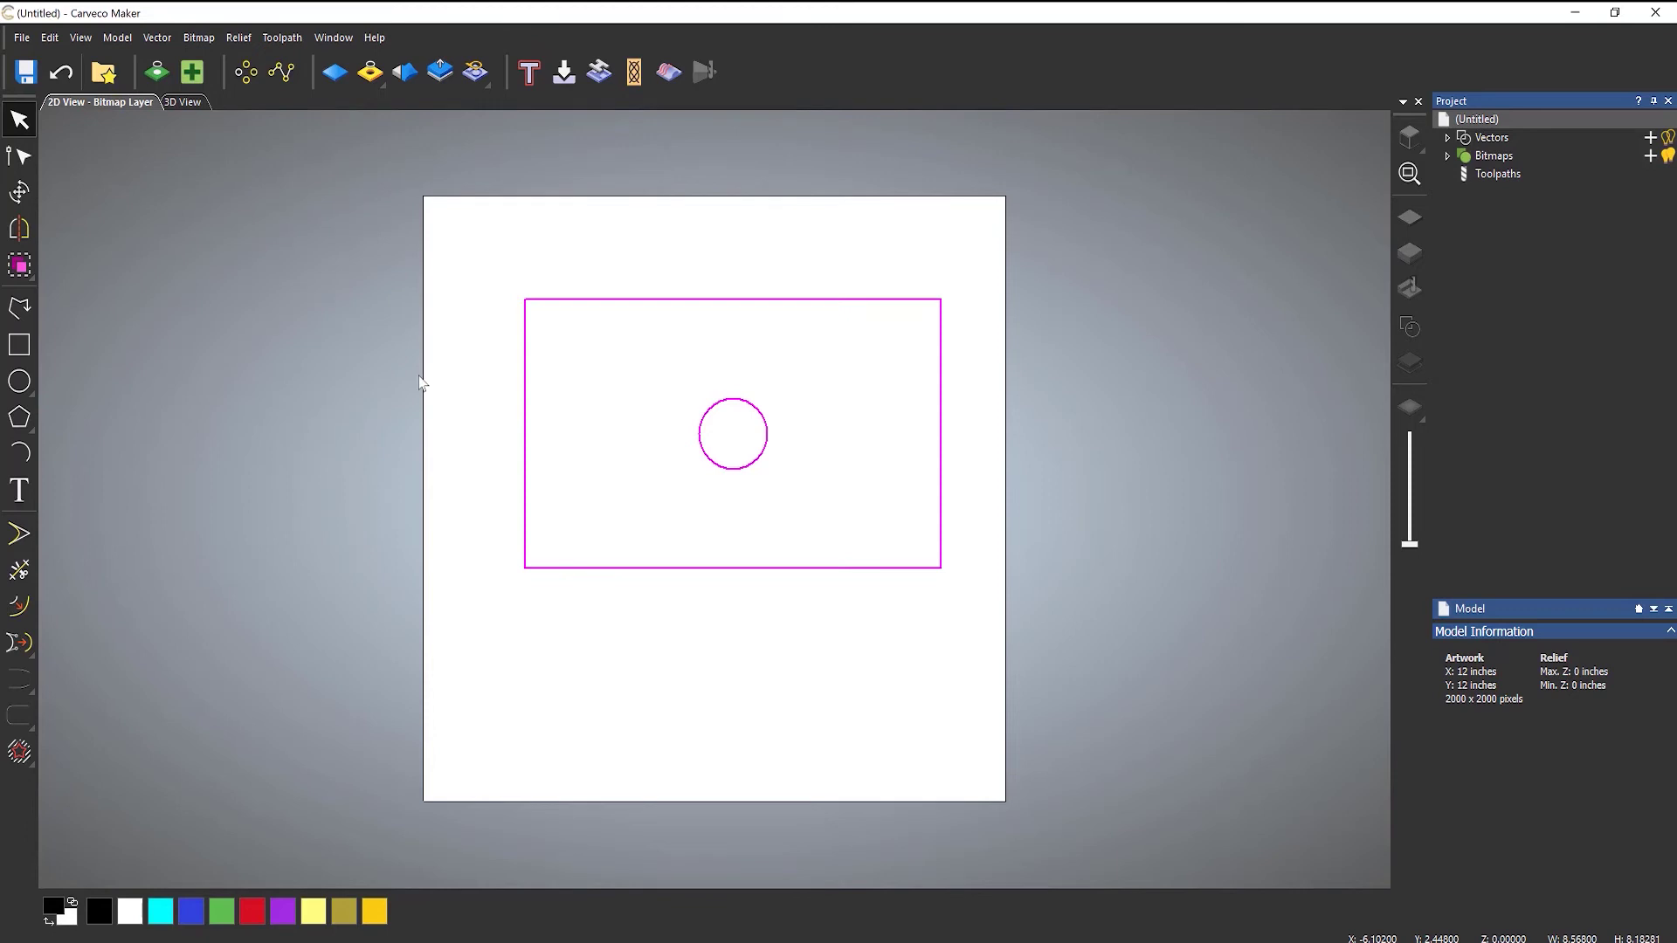
key(ctrl+z)
click(650, 462)
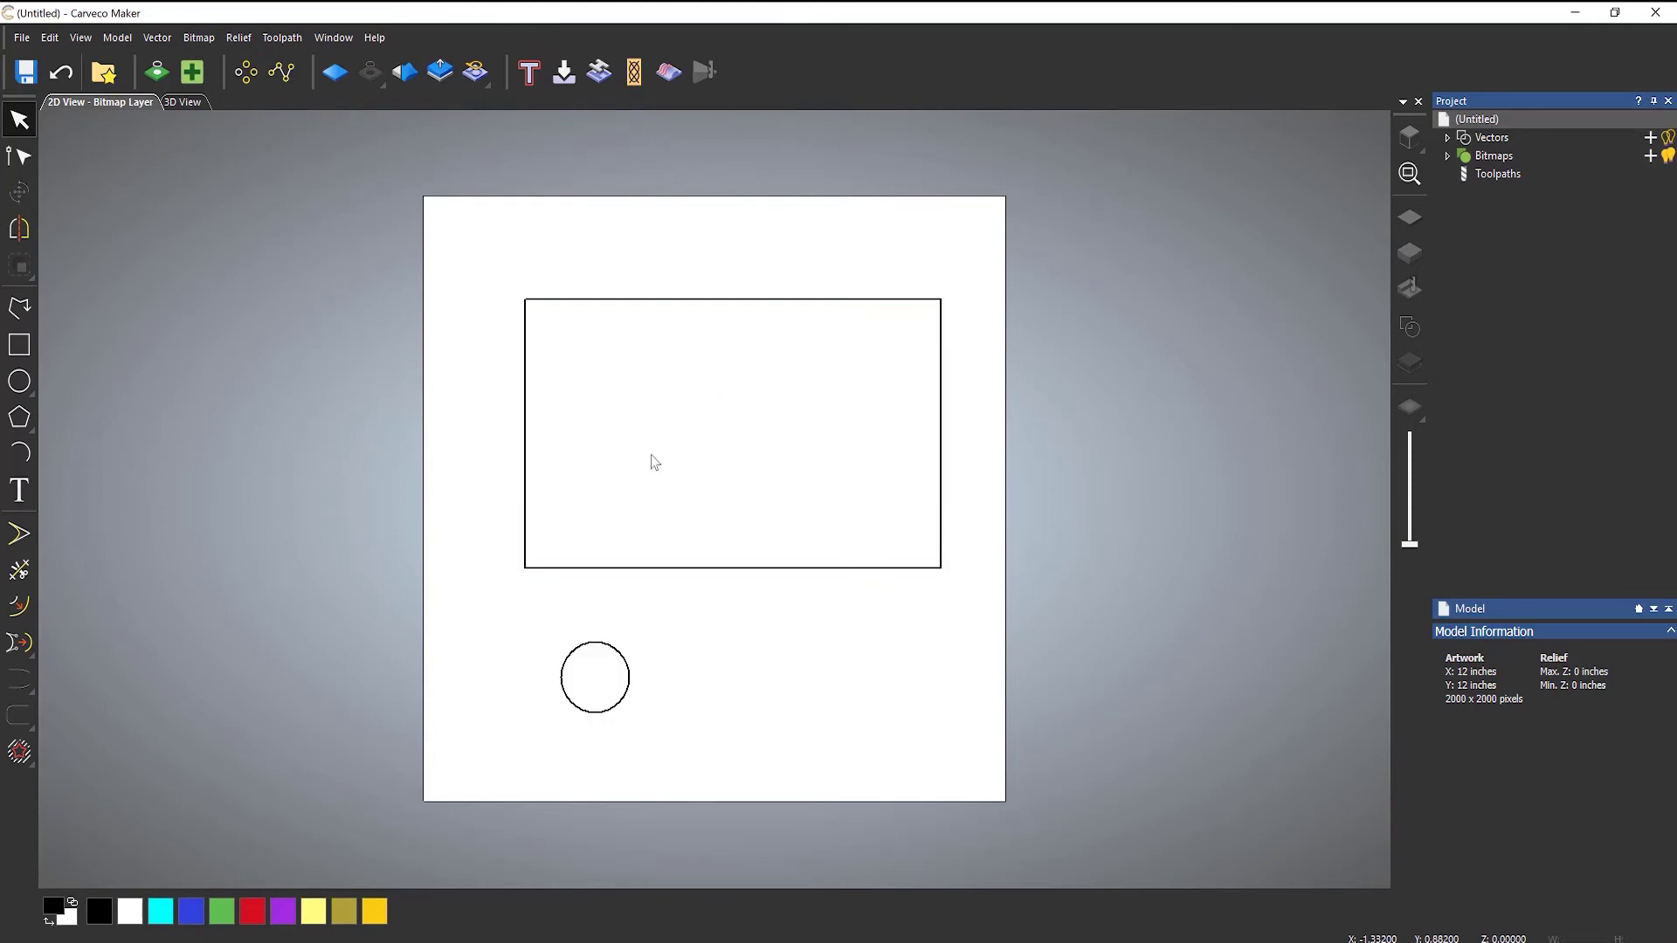
Step: Centre the rectangle around the circle with the circle selected last as the reference, and undo the alignment
click(667, 570)
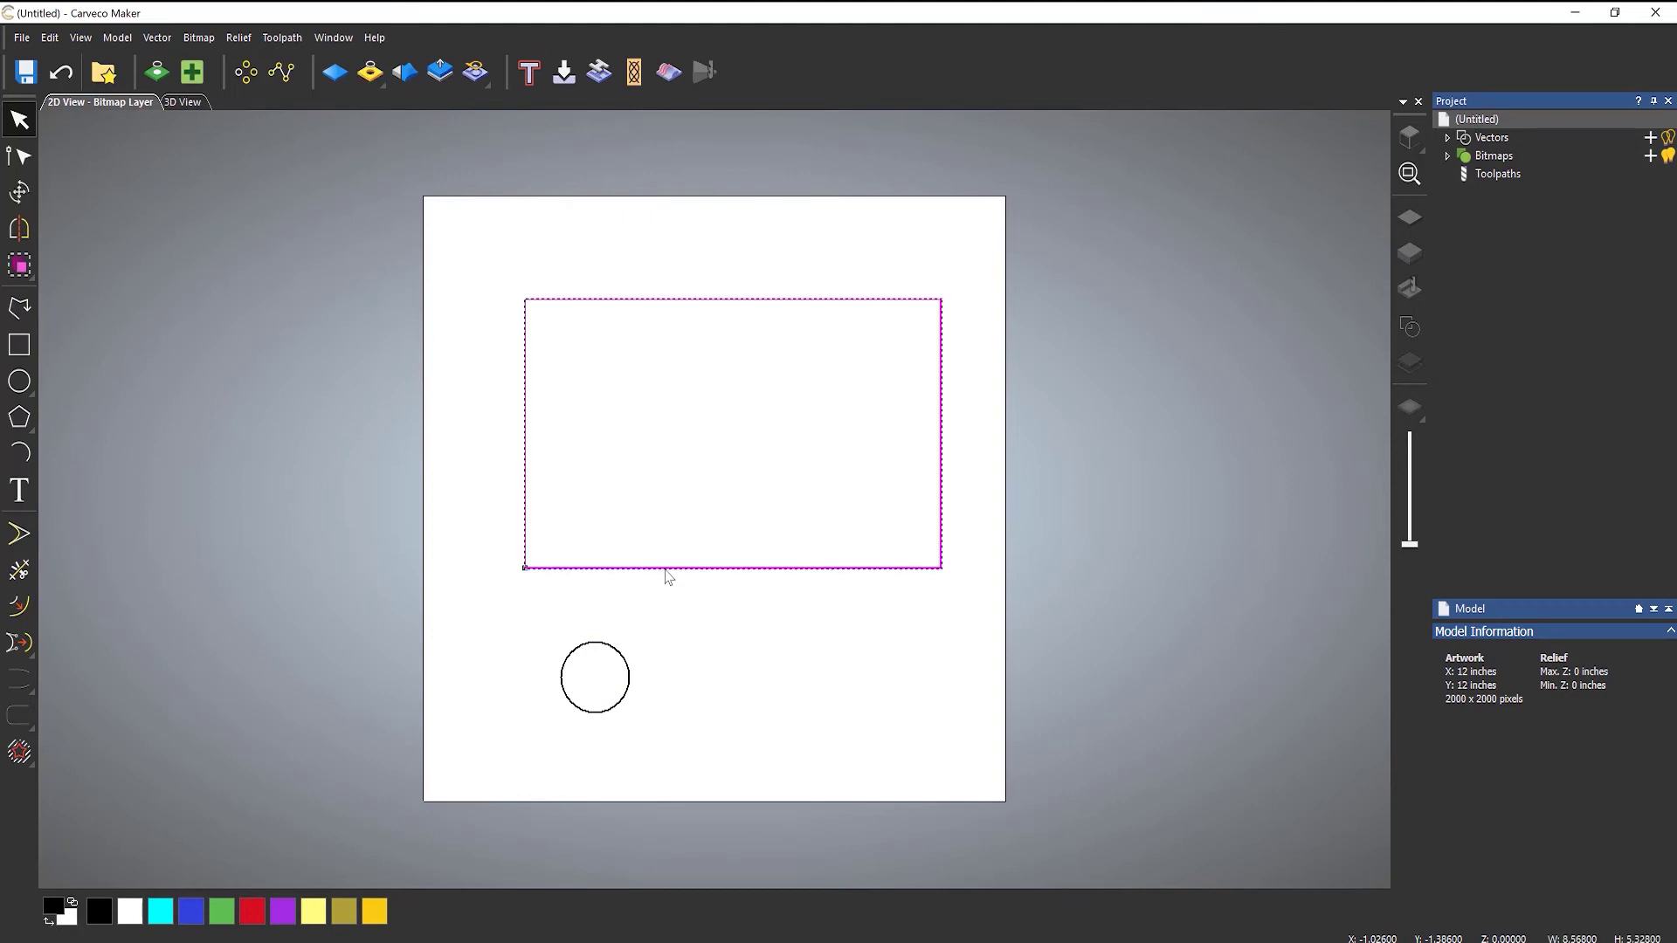
shift+click(619, 655)
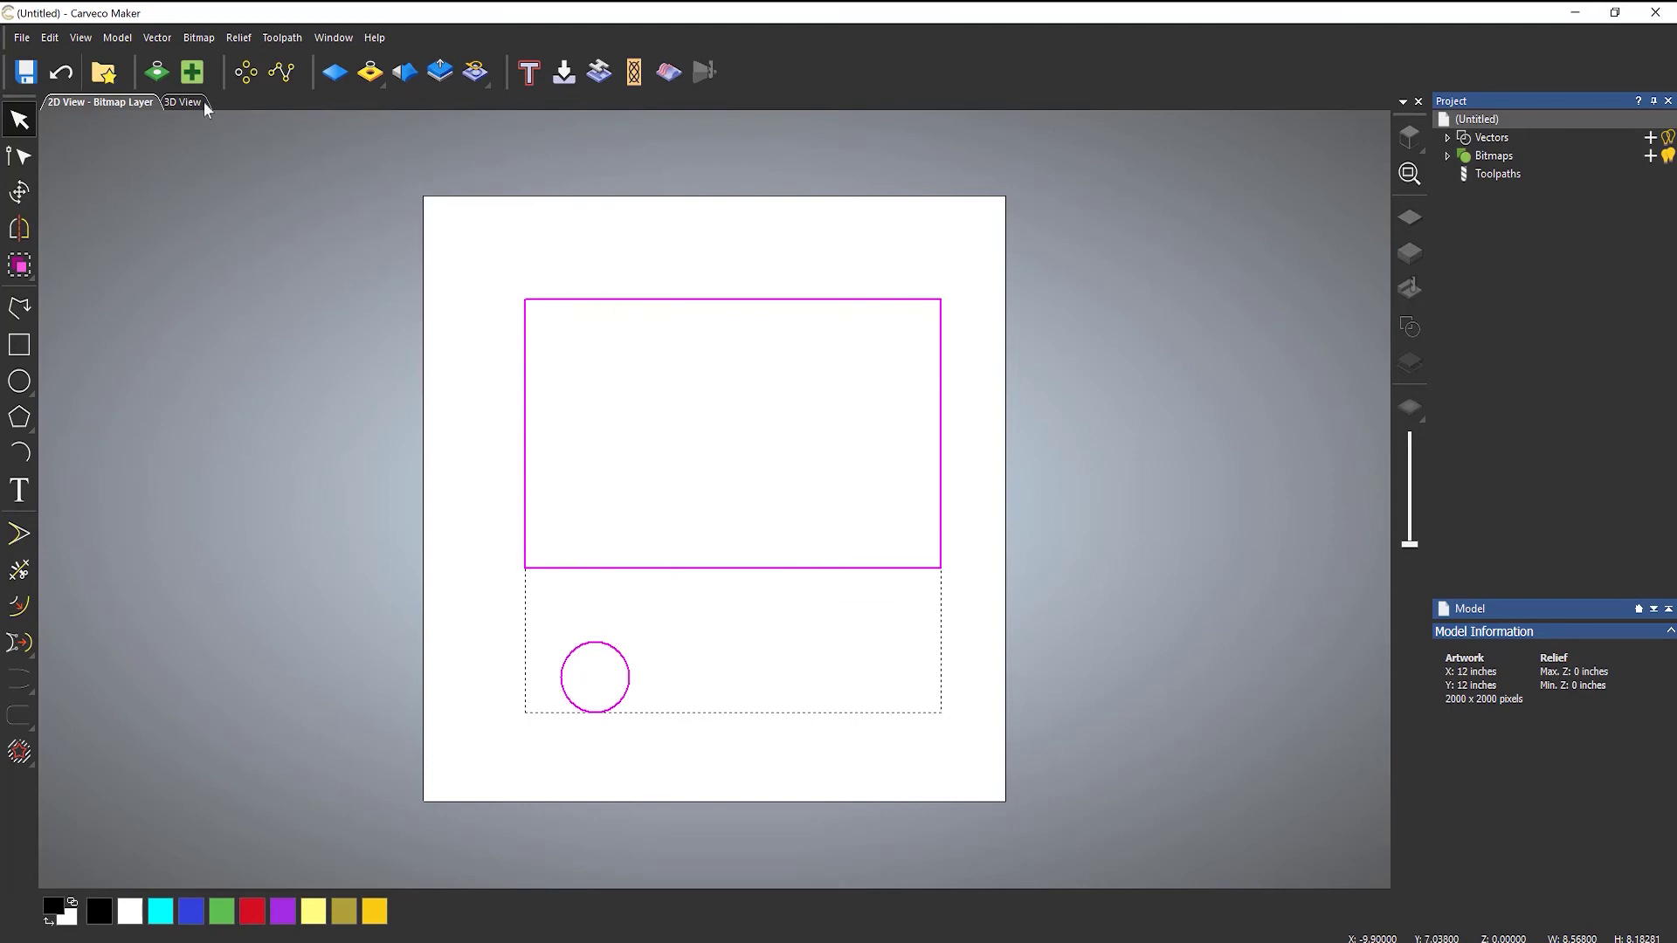
click(158, 37)
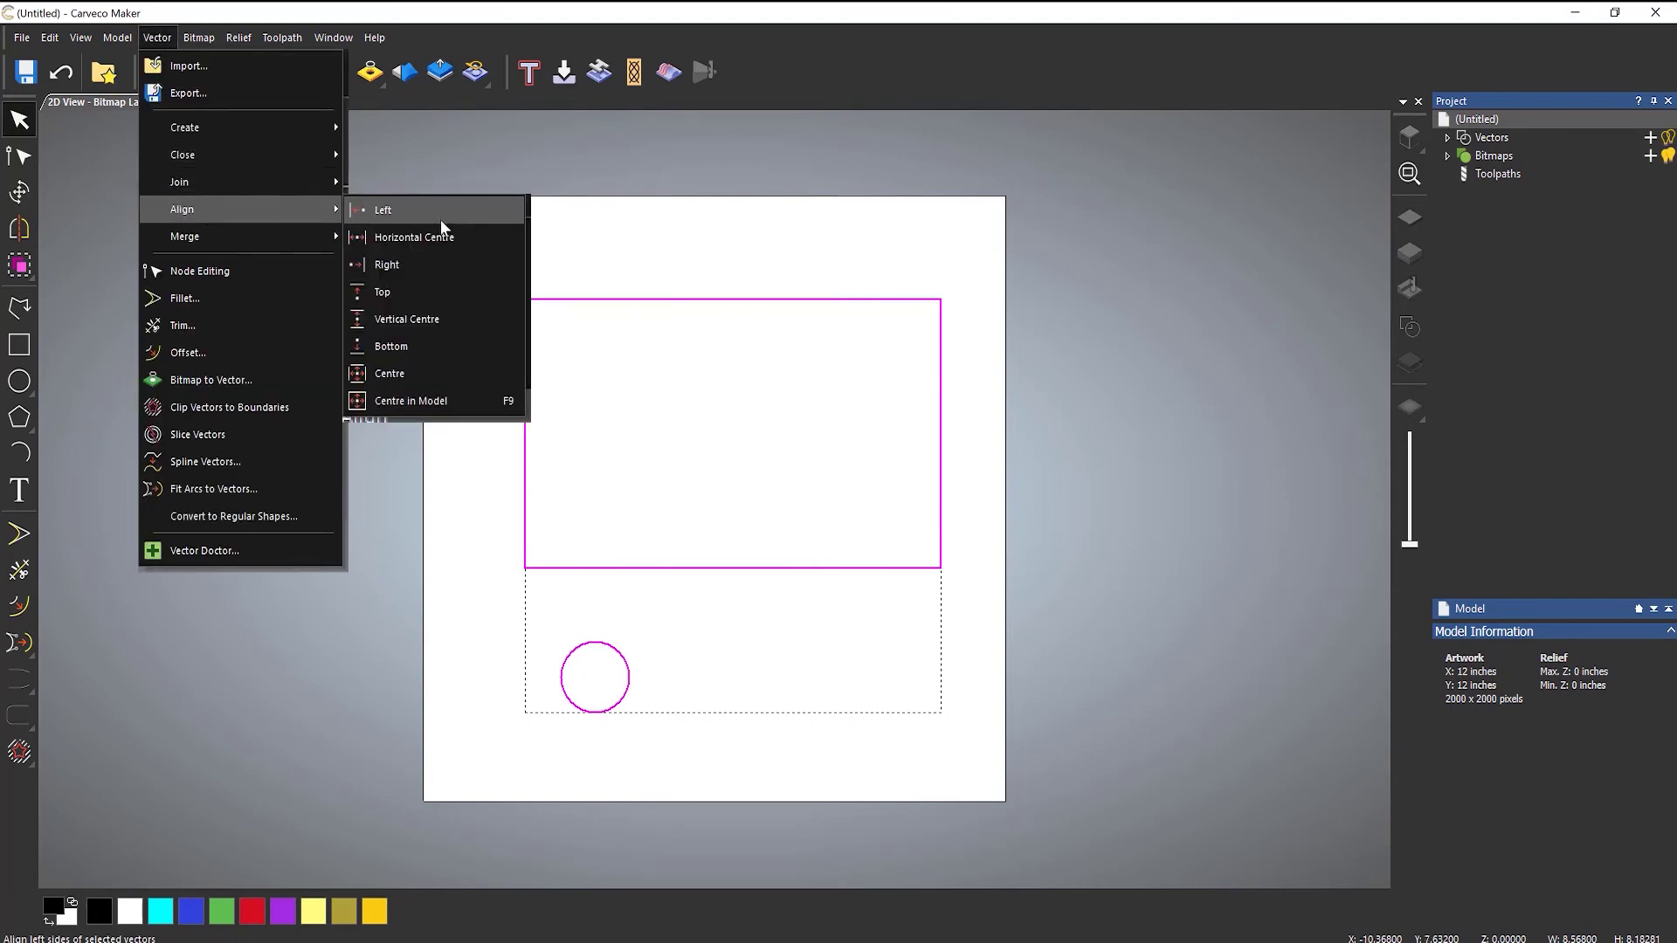
click(422, 374)
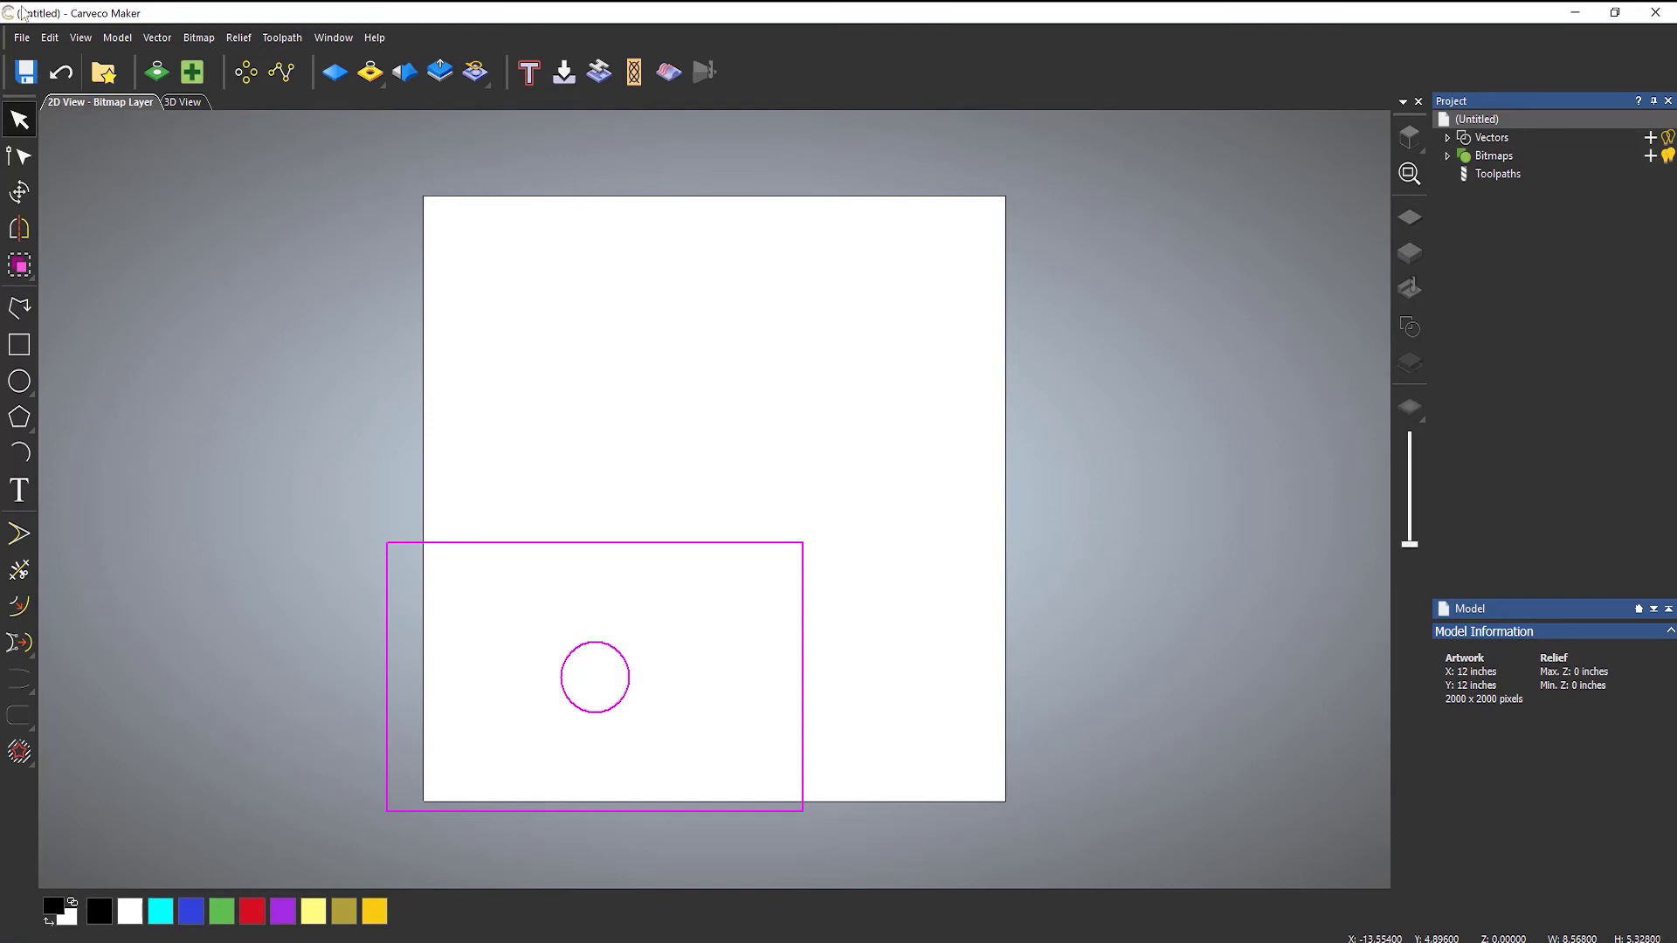
key(ctrl+z)
click(721, 637)
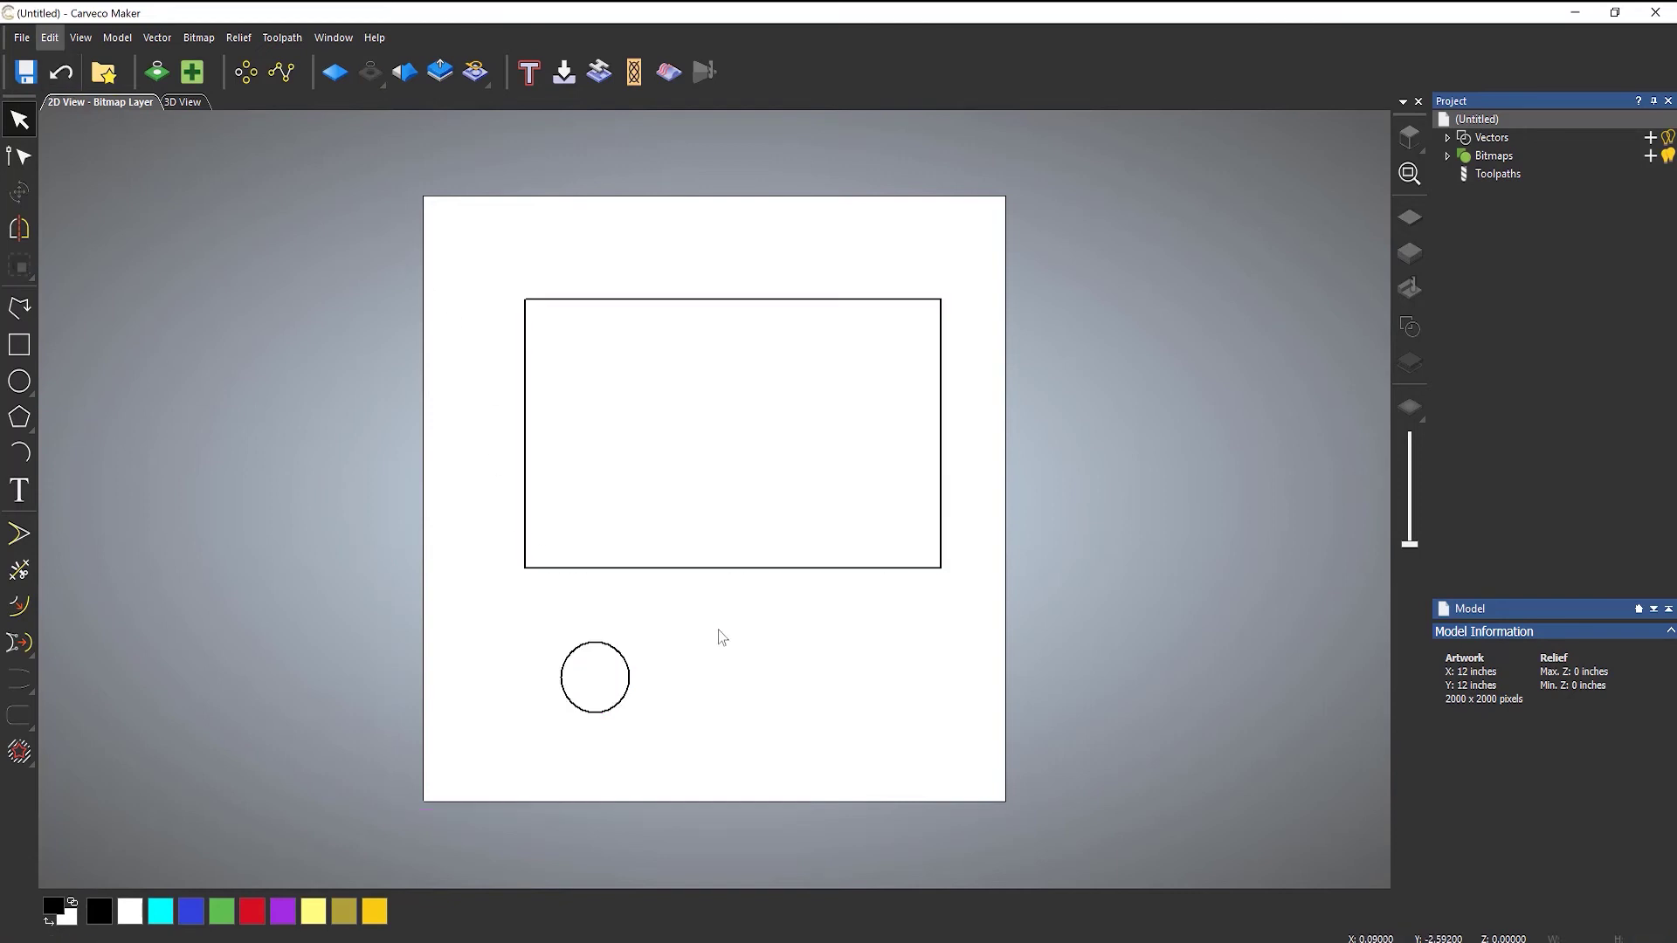
Step: Align the circle to the bottom edge of the rectangle, with the rectangle selected last as the reference
click(615, 650)
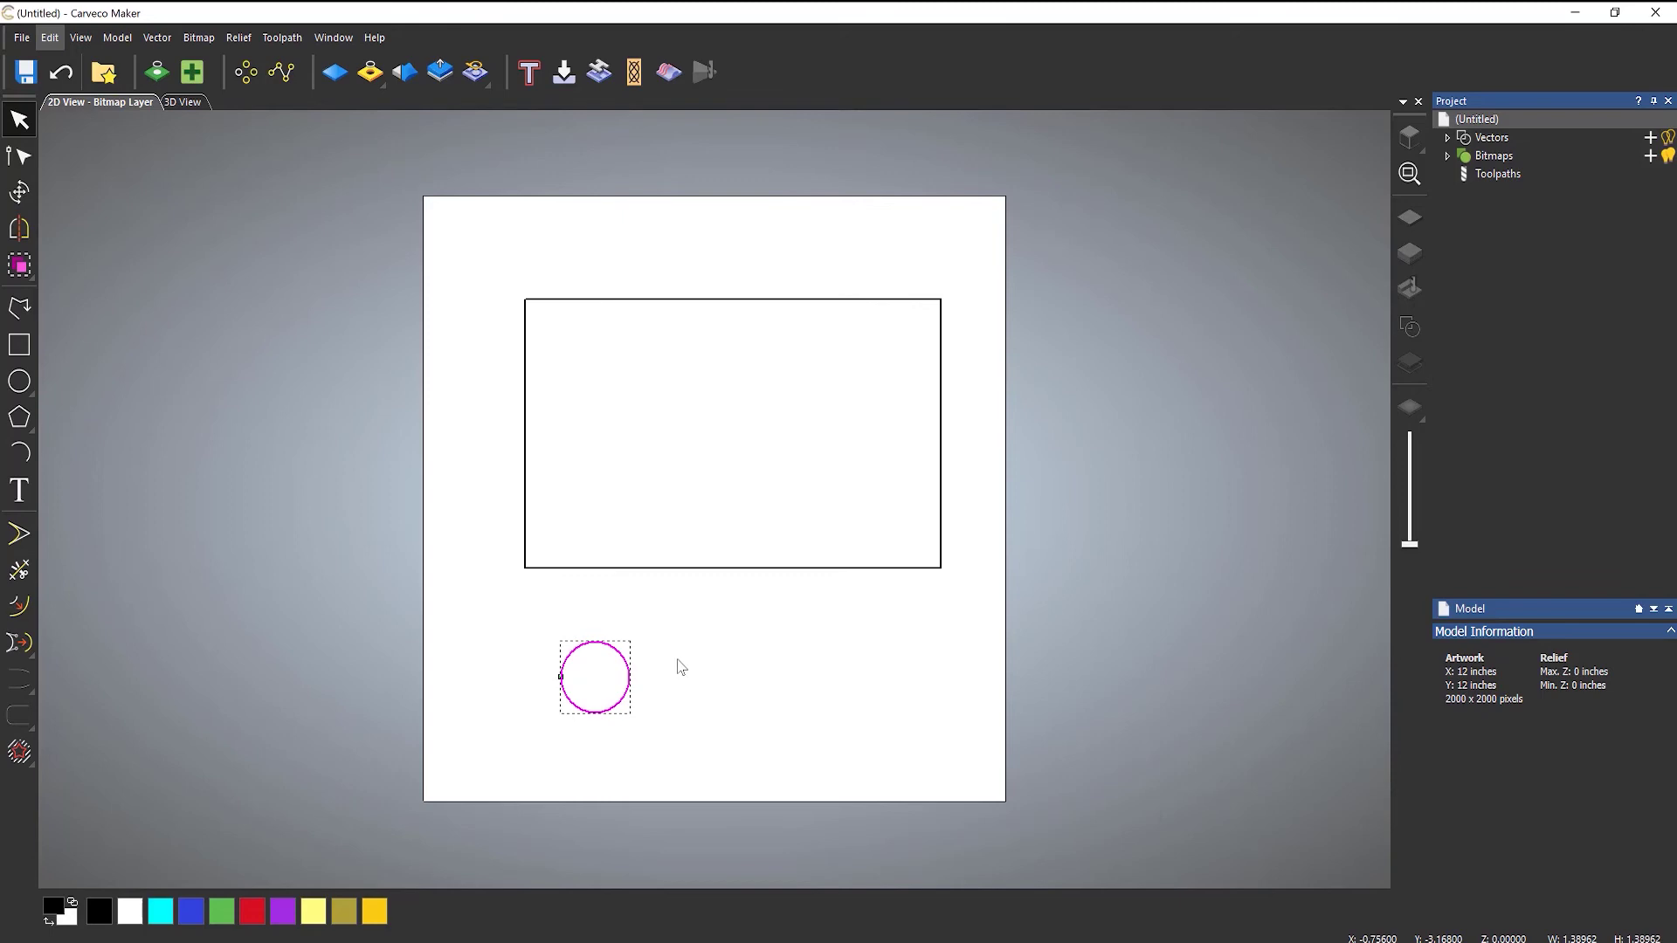
shift+click(526, 400)
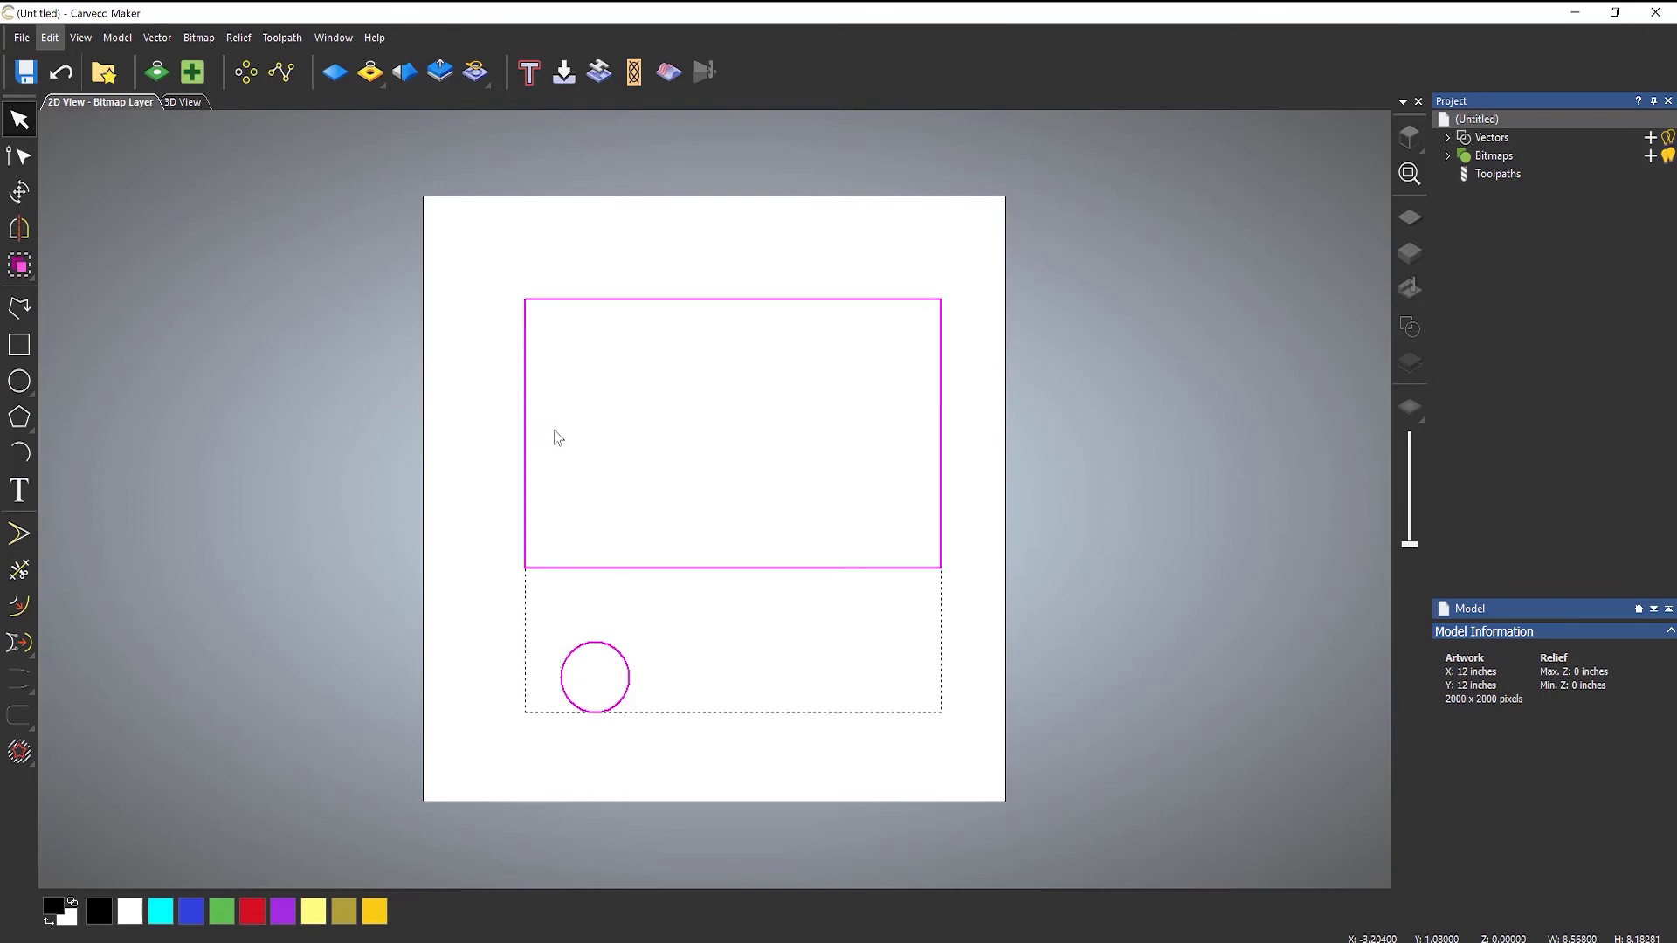
click(157, 37)
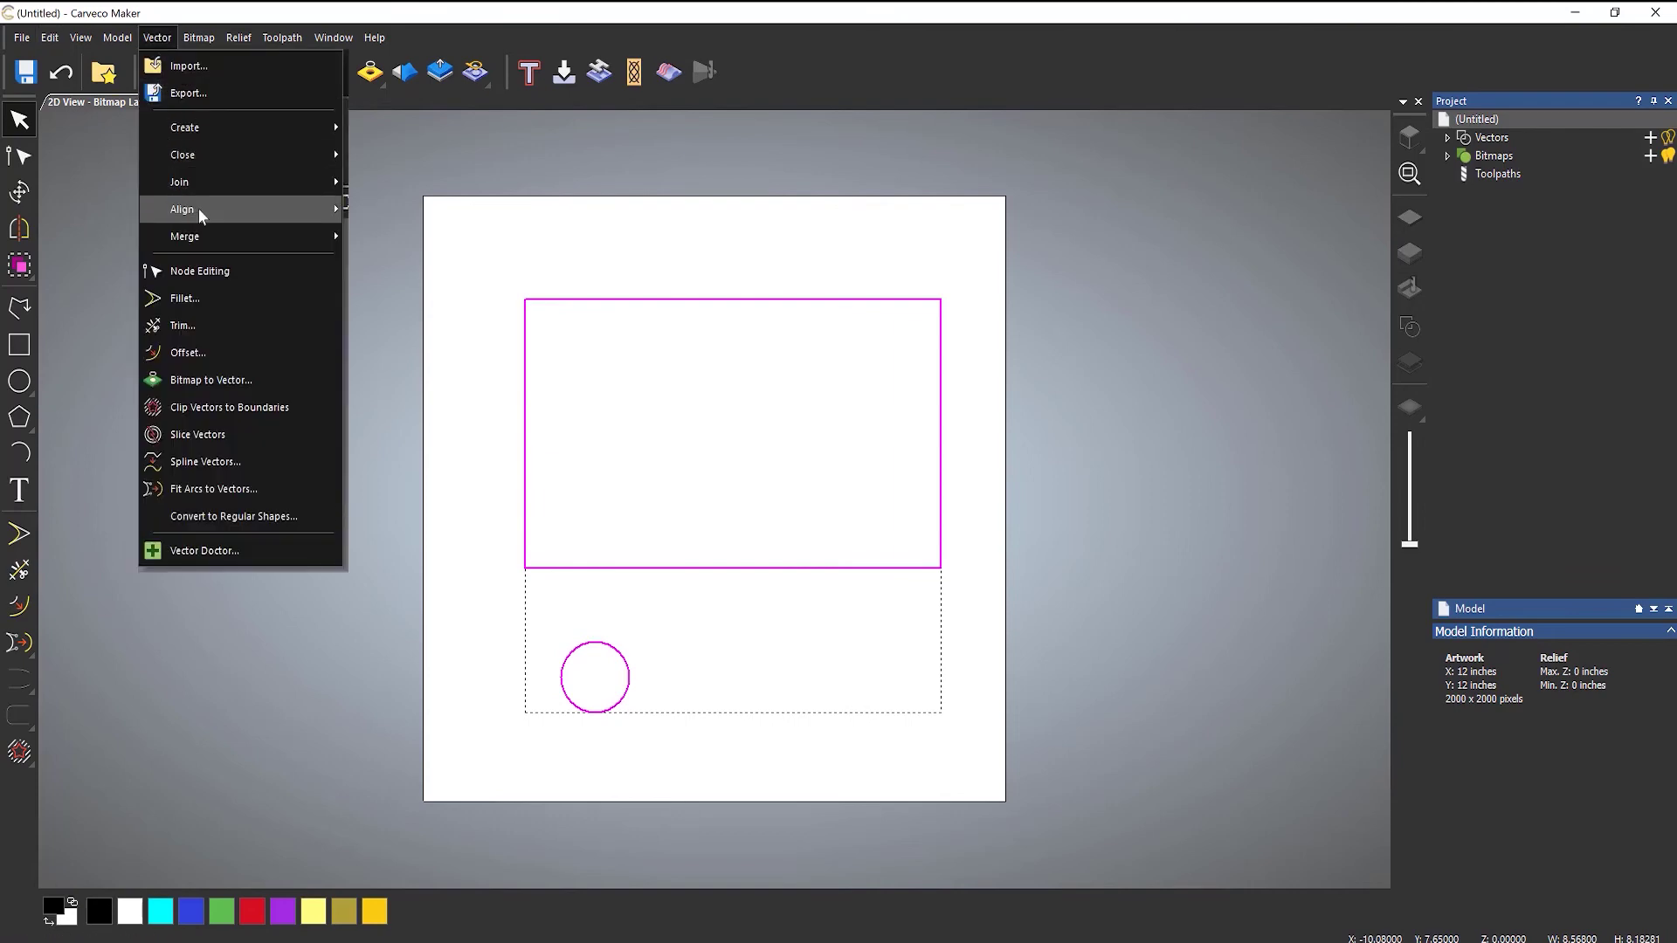
mouse_move(197, 208)
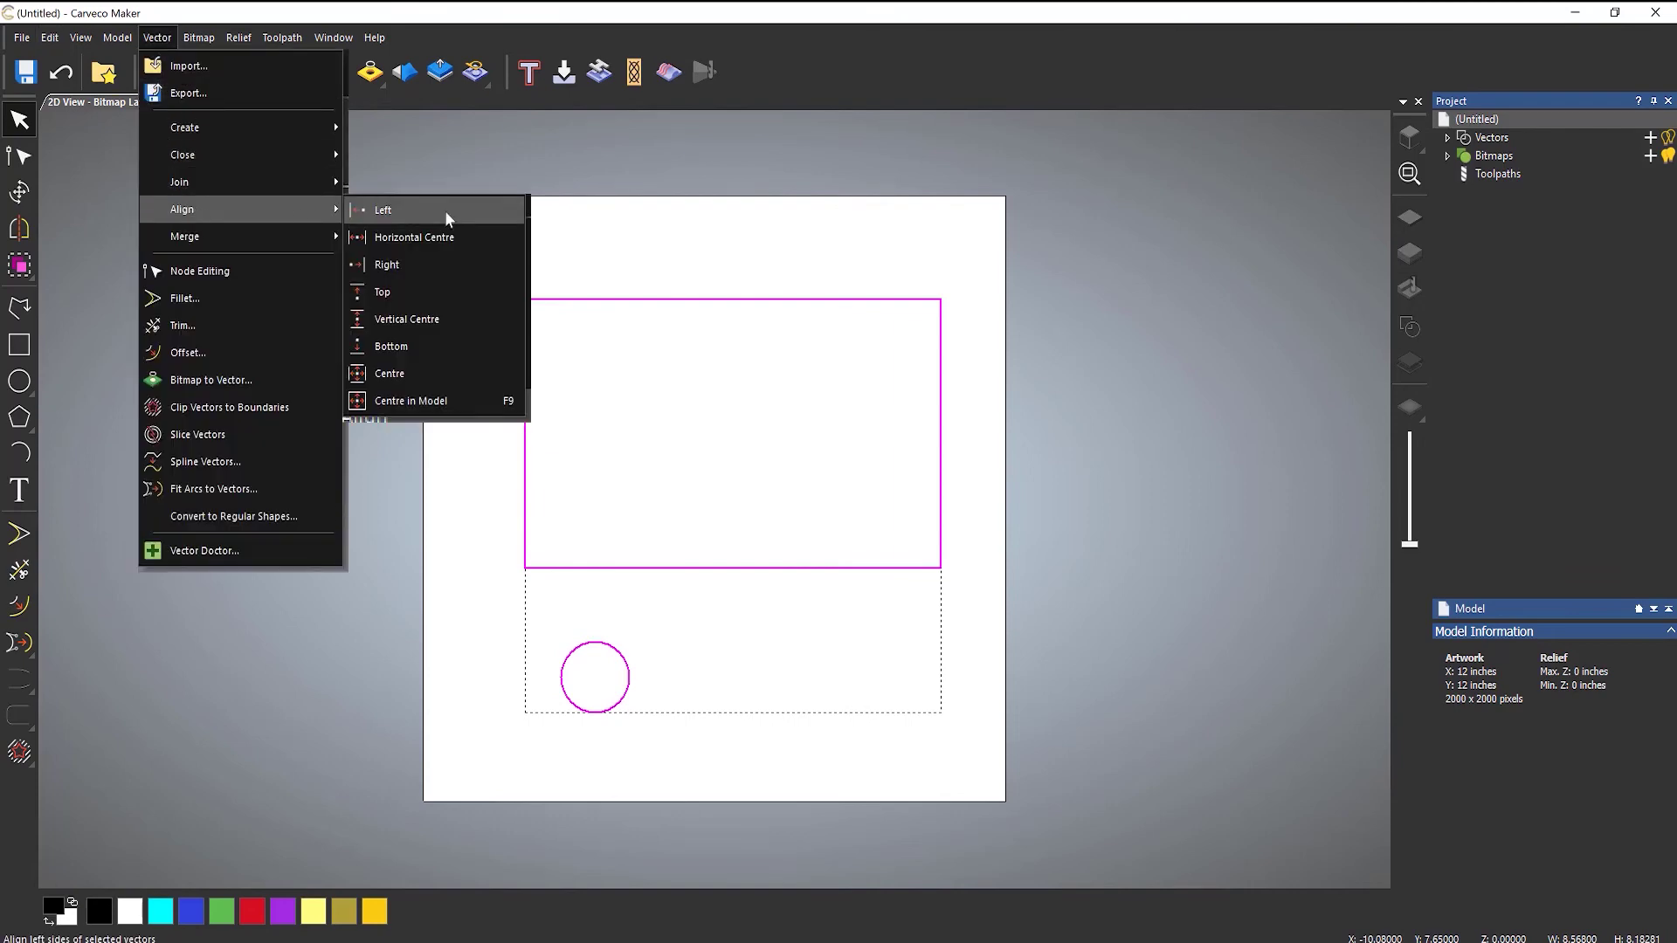
click(409, 346)
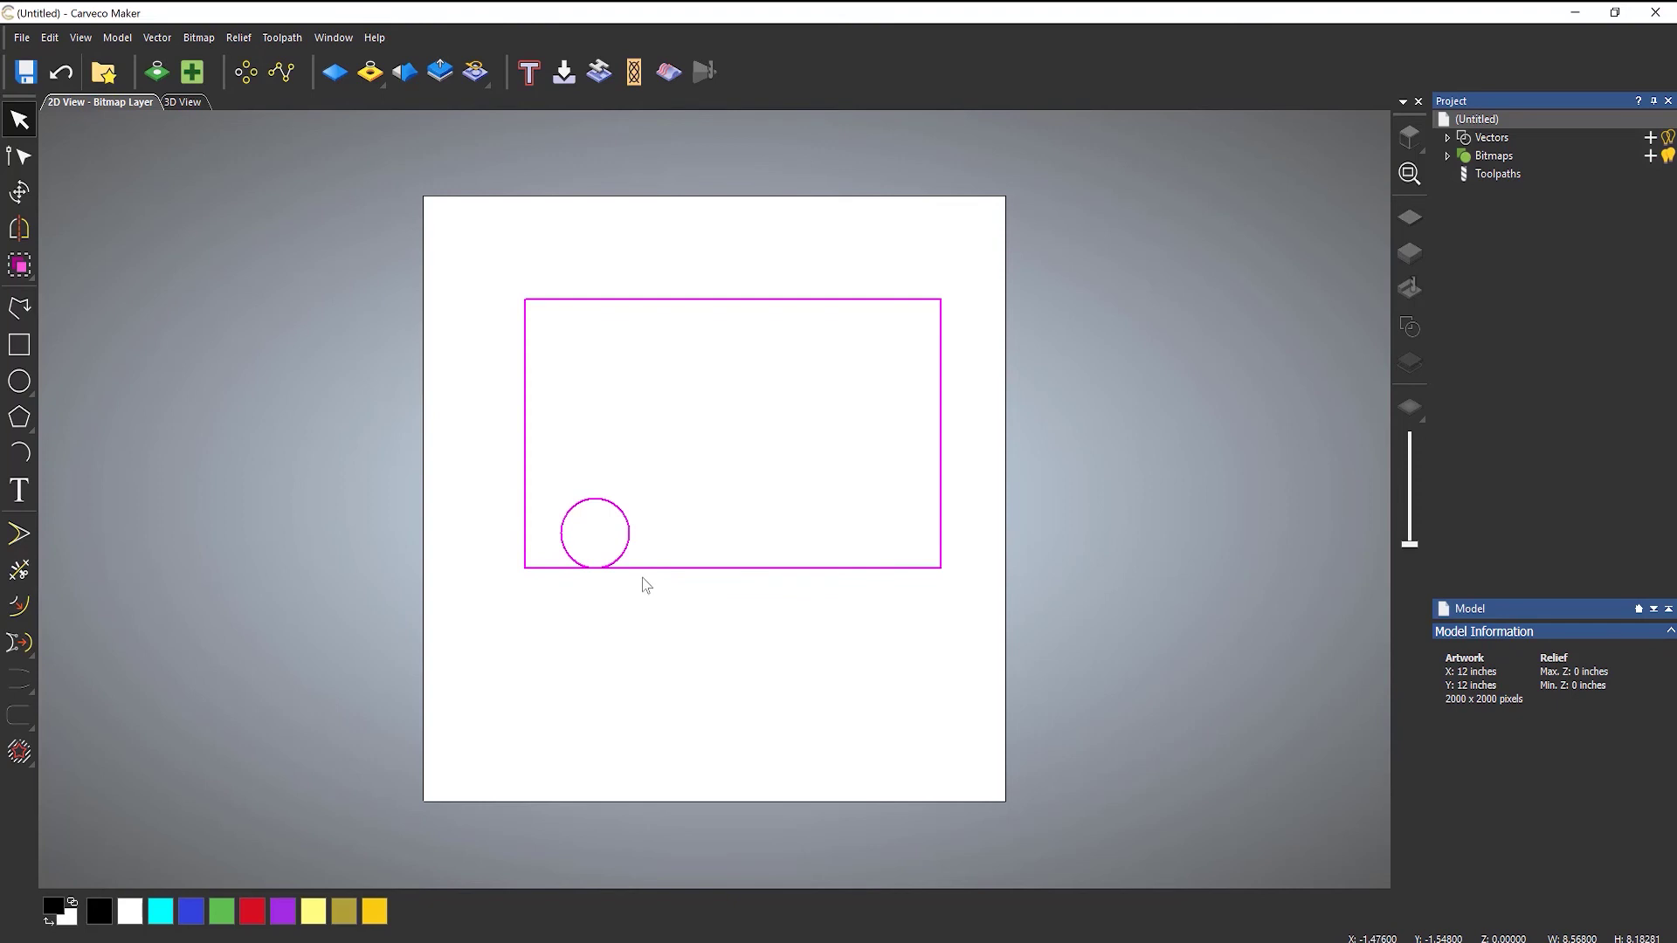
Step: Align the circle to the vertical centre of the rectangle
click(157, 39)
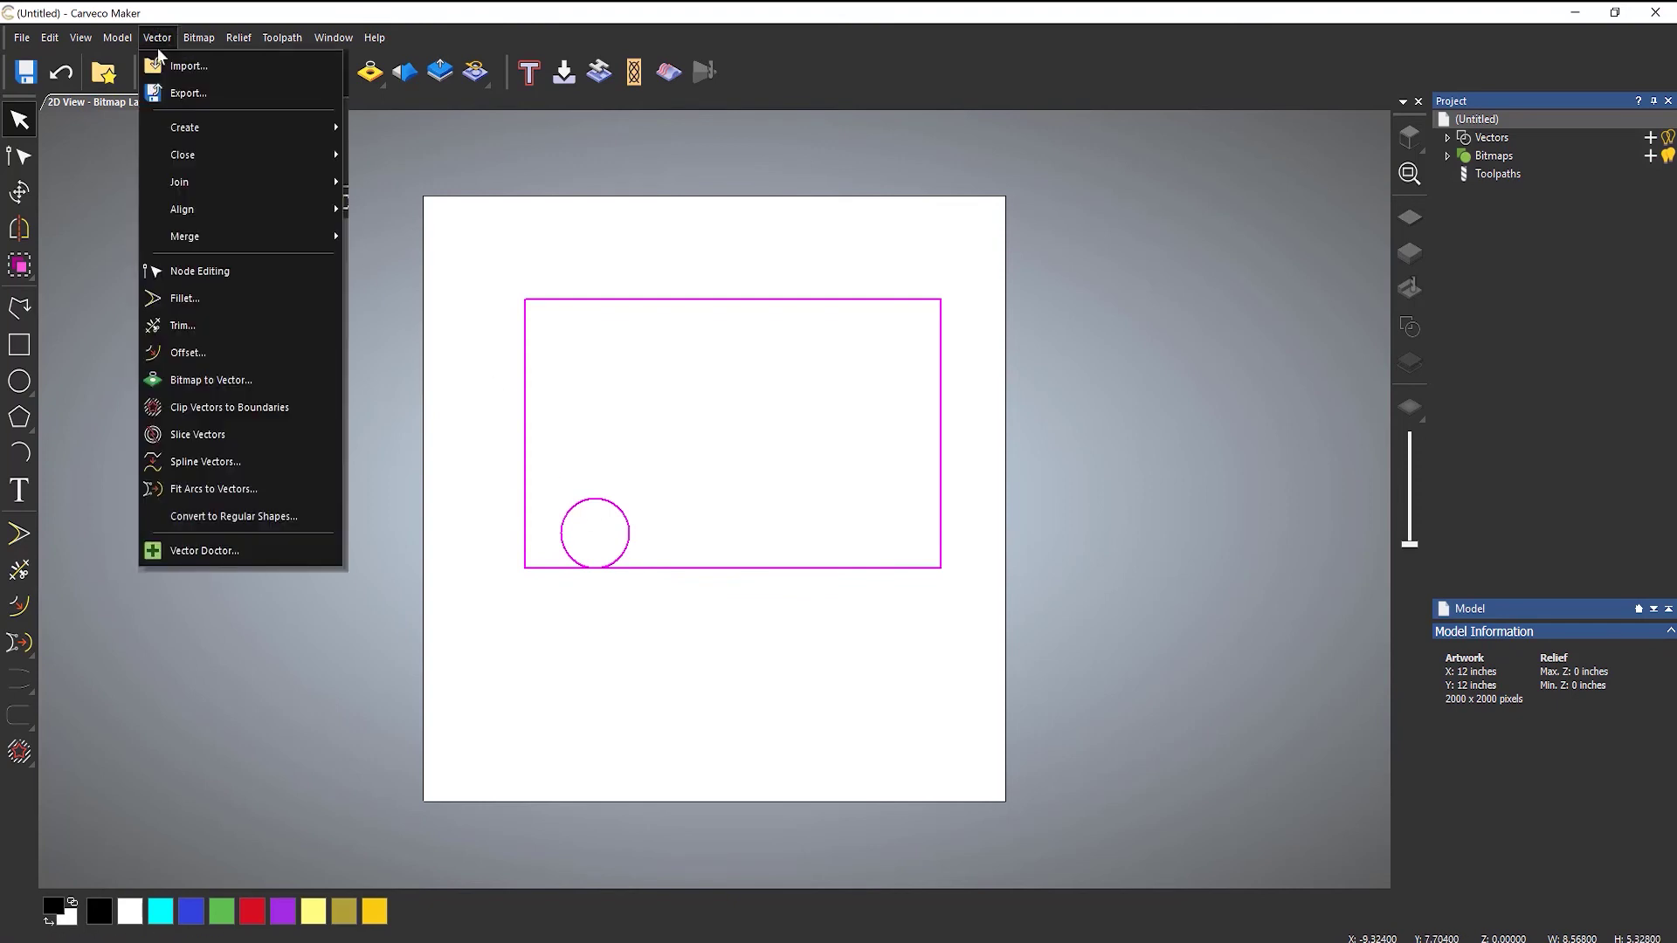
mouse_move(229, 209)
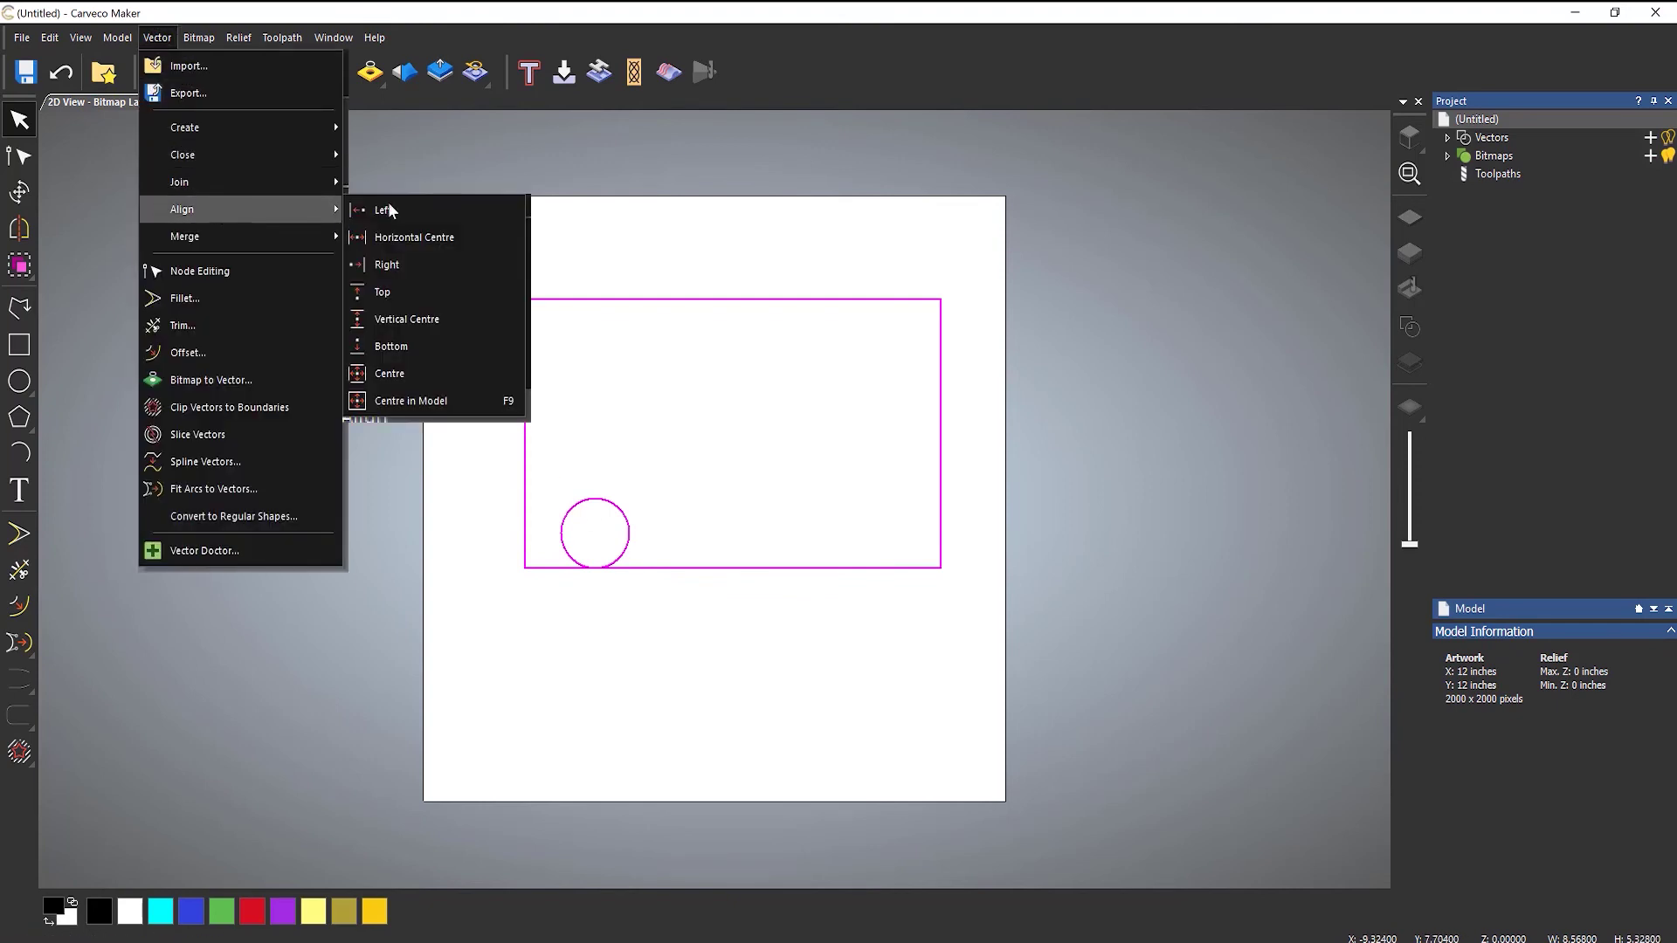
click(407, 318)
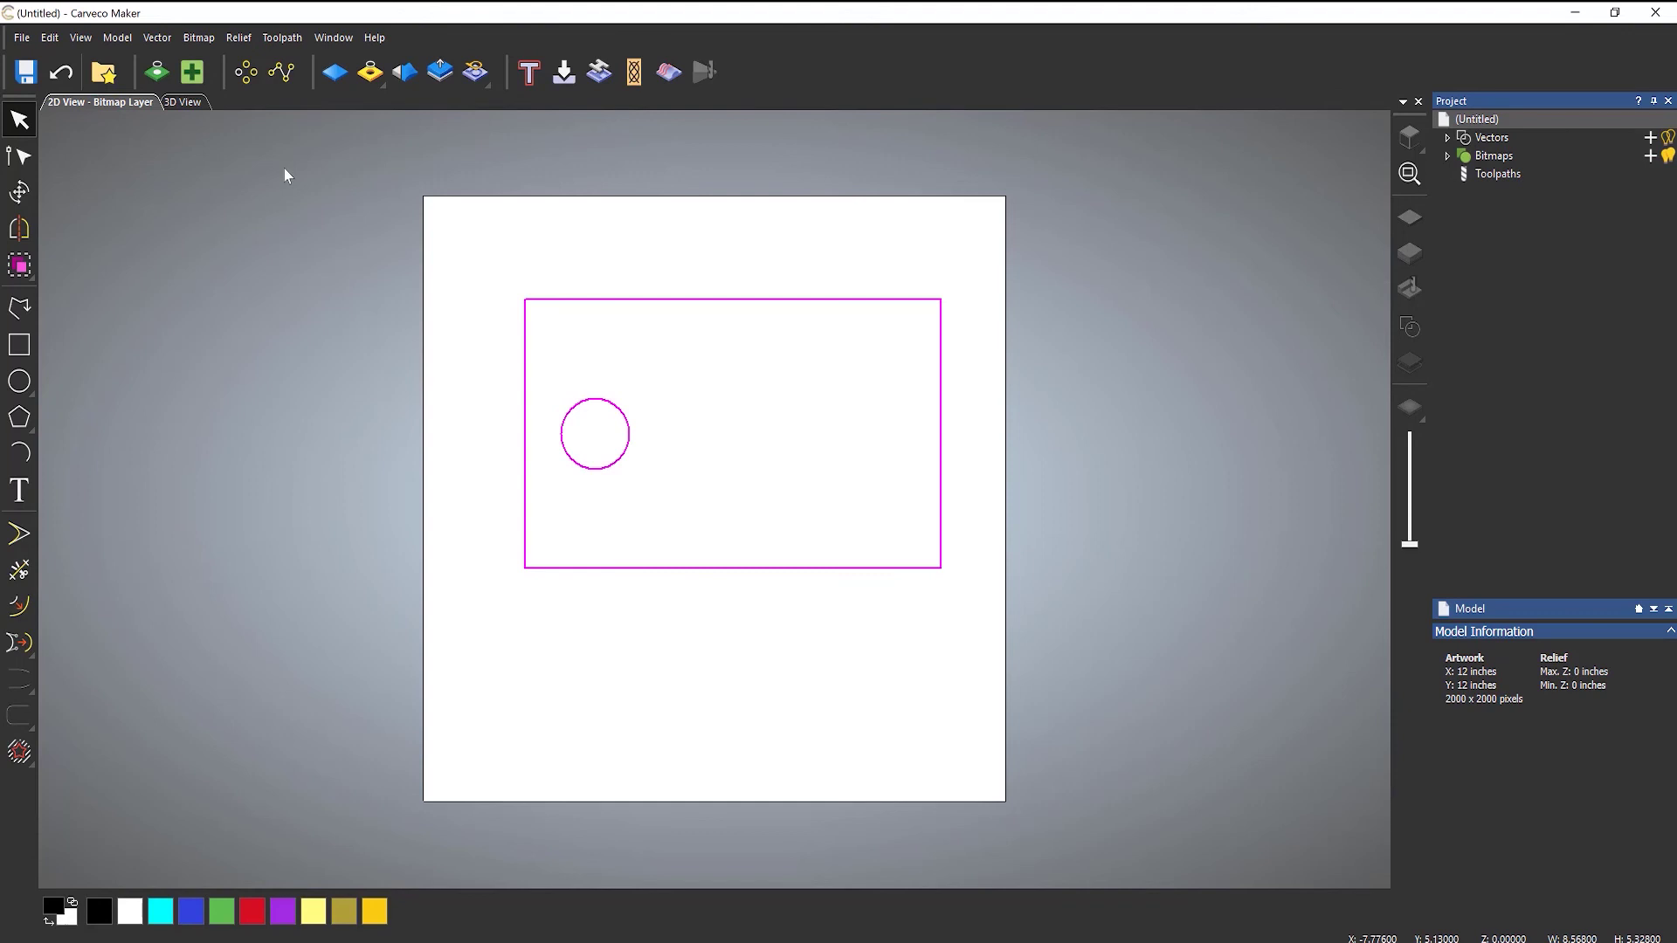
Step: Align the circle to the top edge of the rectangle
click(170, 41)
mouse_move(208, 221)
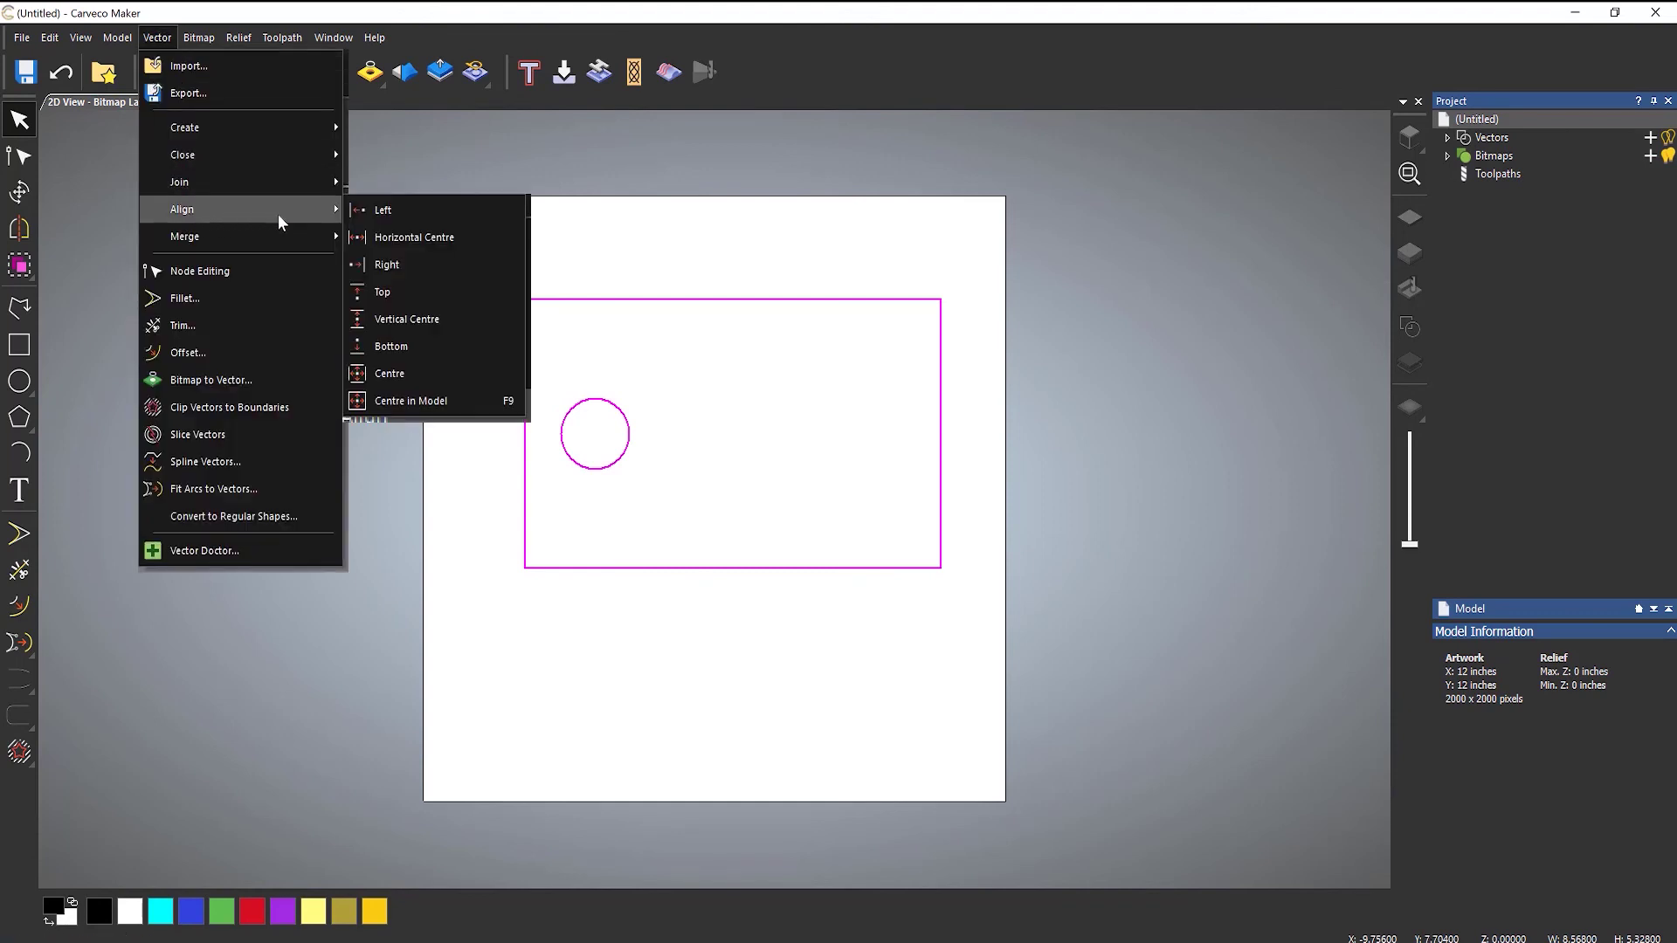
click(396, 297)
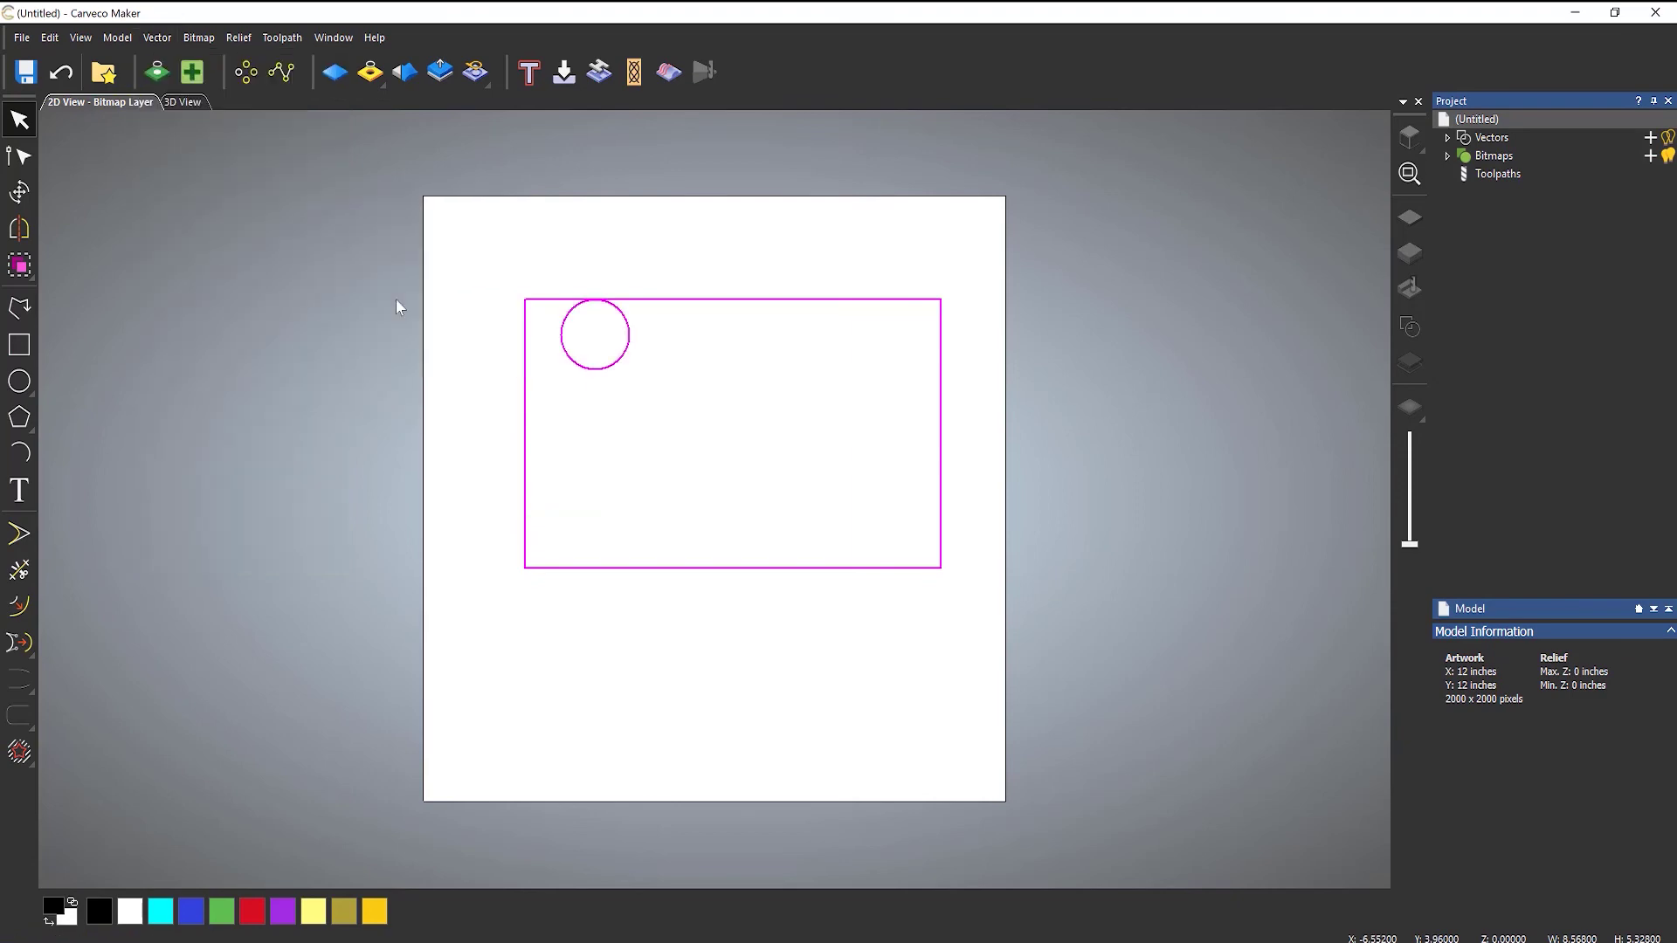
Step: Align the circle to the right edge of the rectangle
click(162, 38)
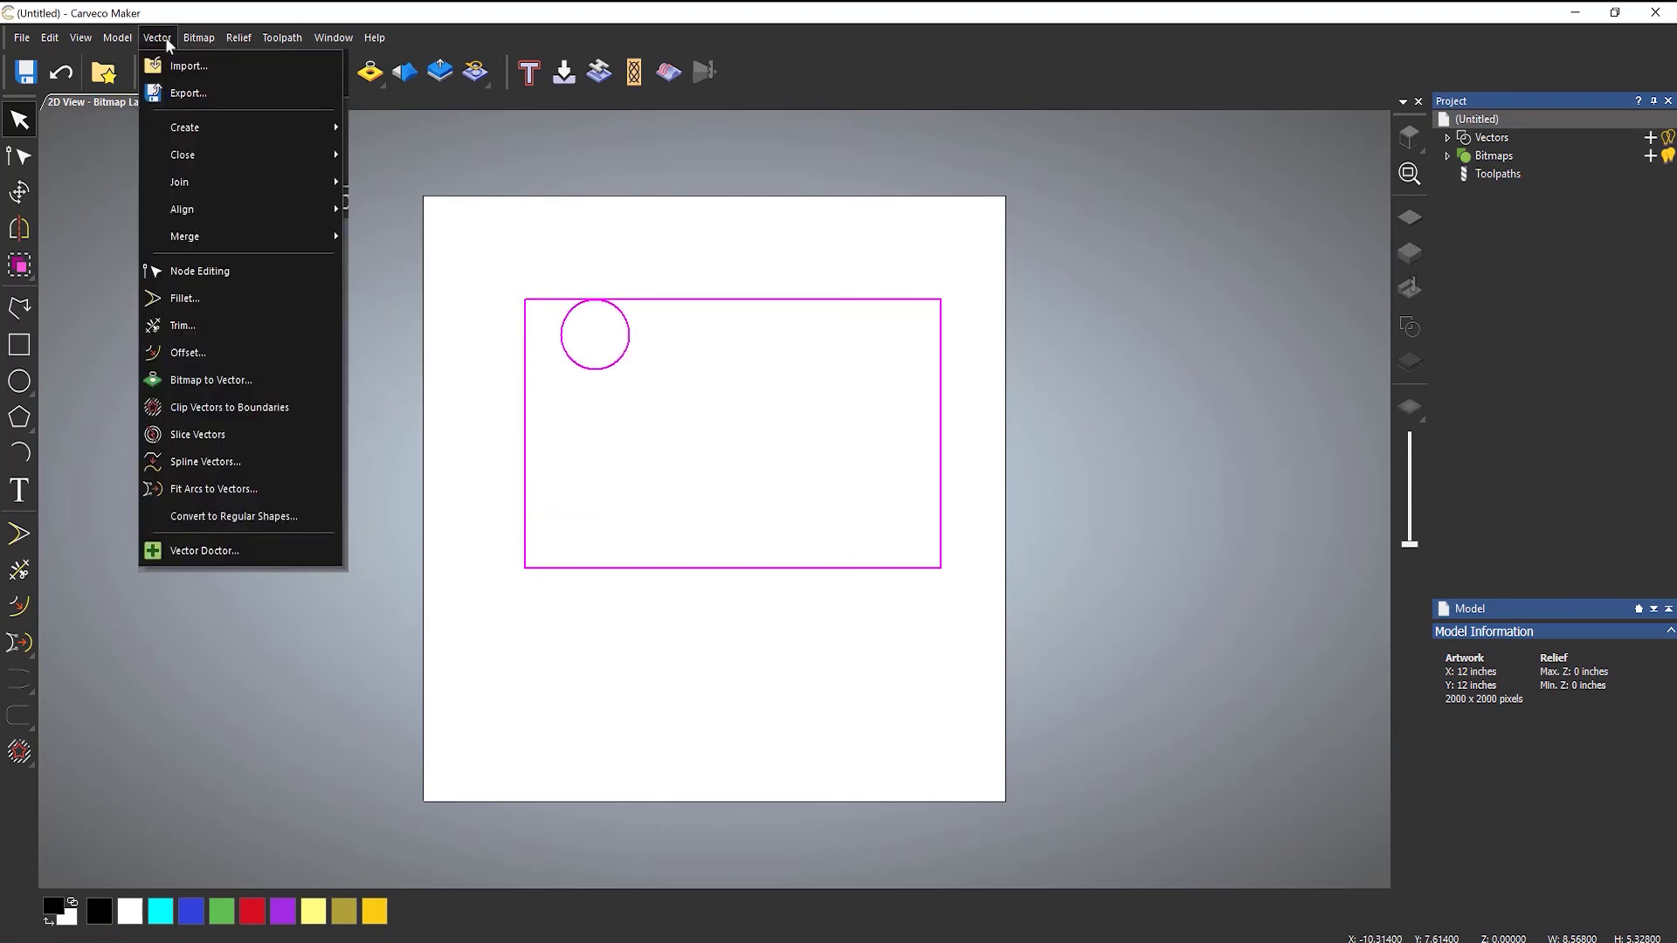
mouse_move(244, 217)
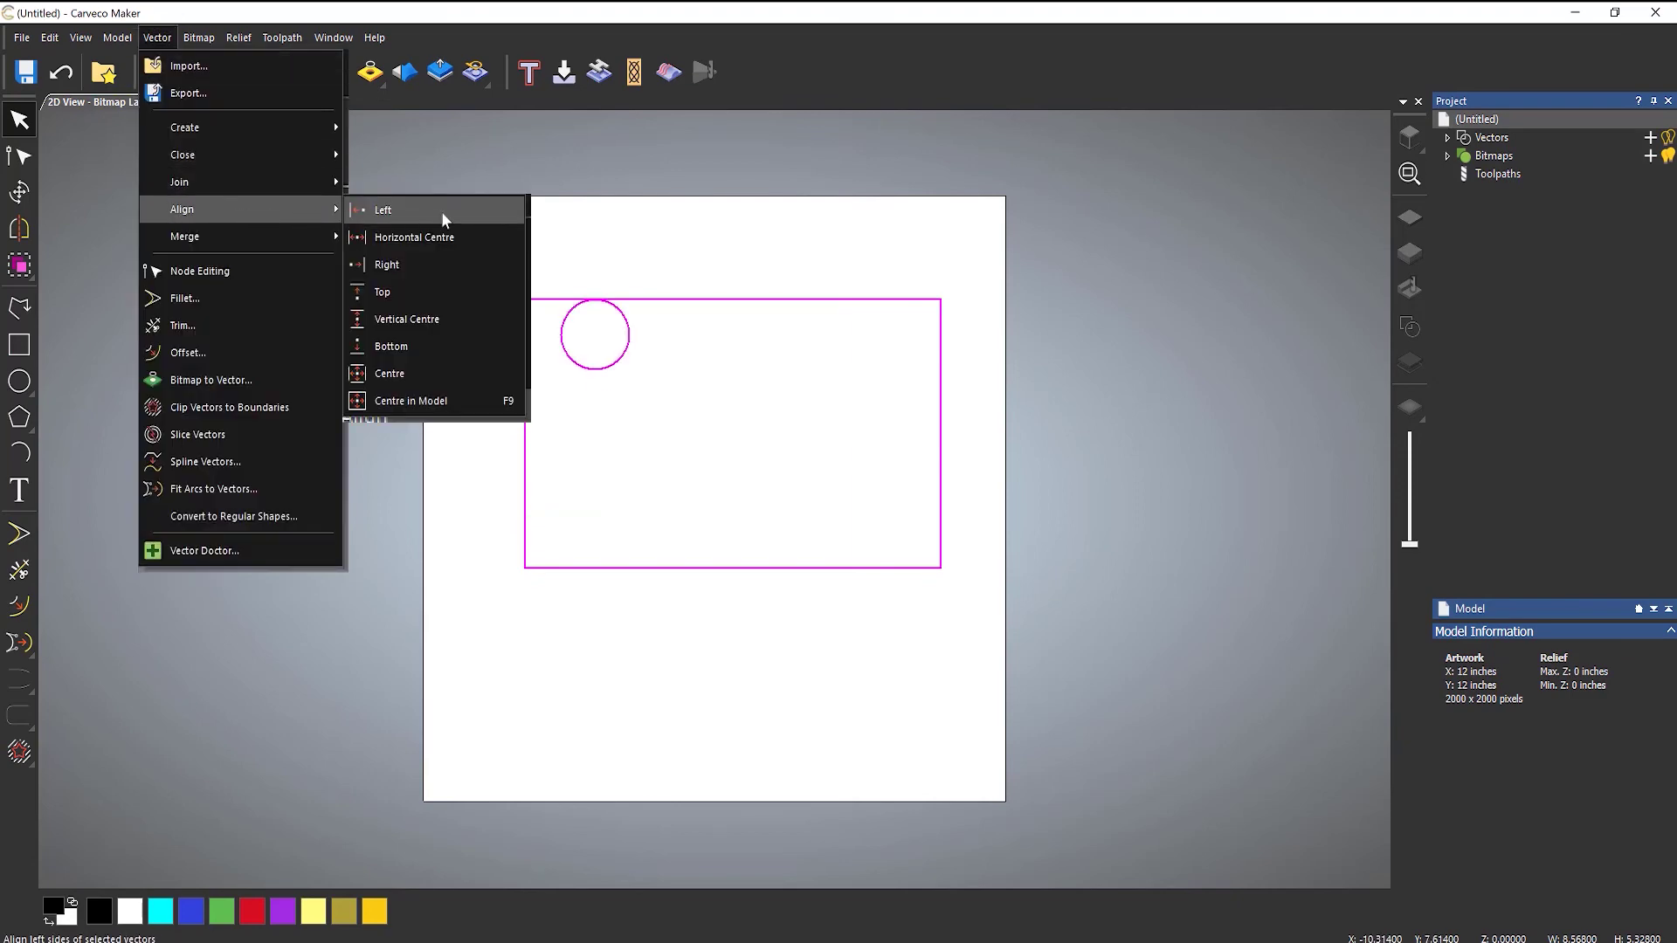
click(397, 265)
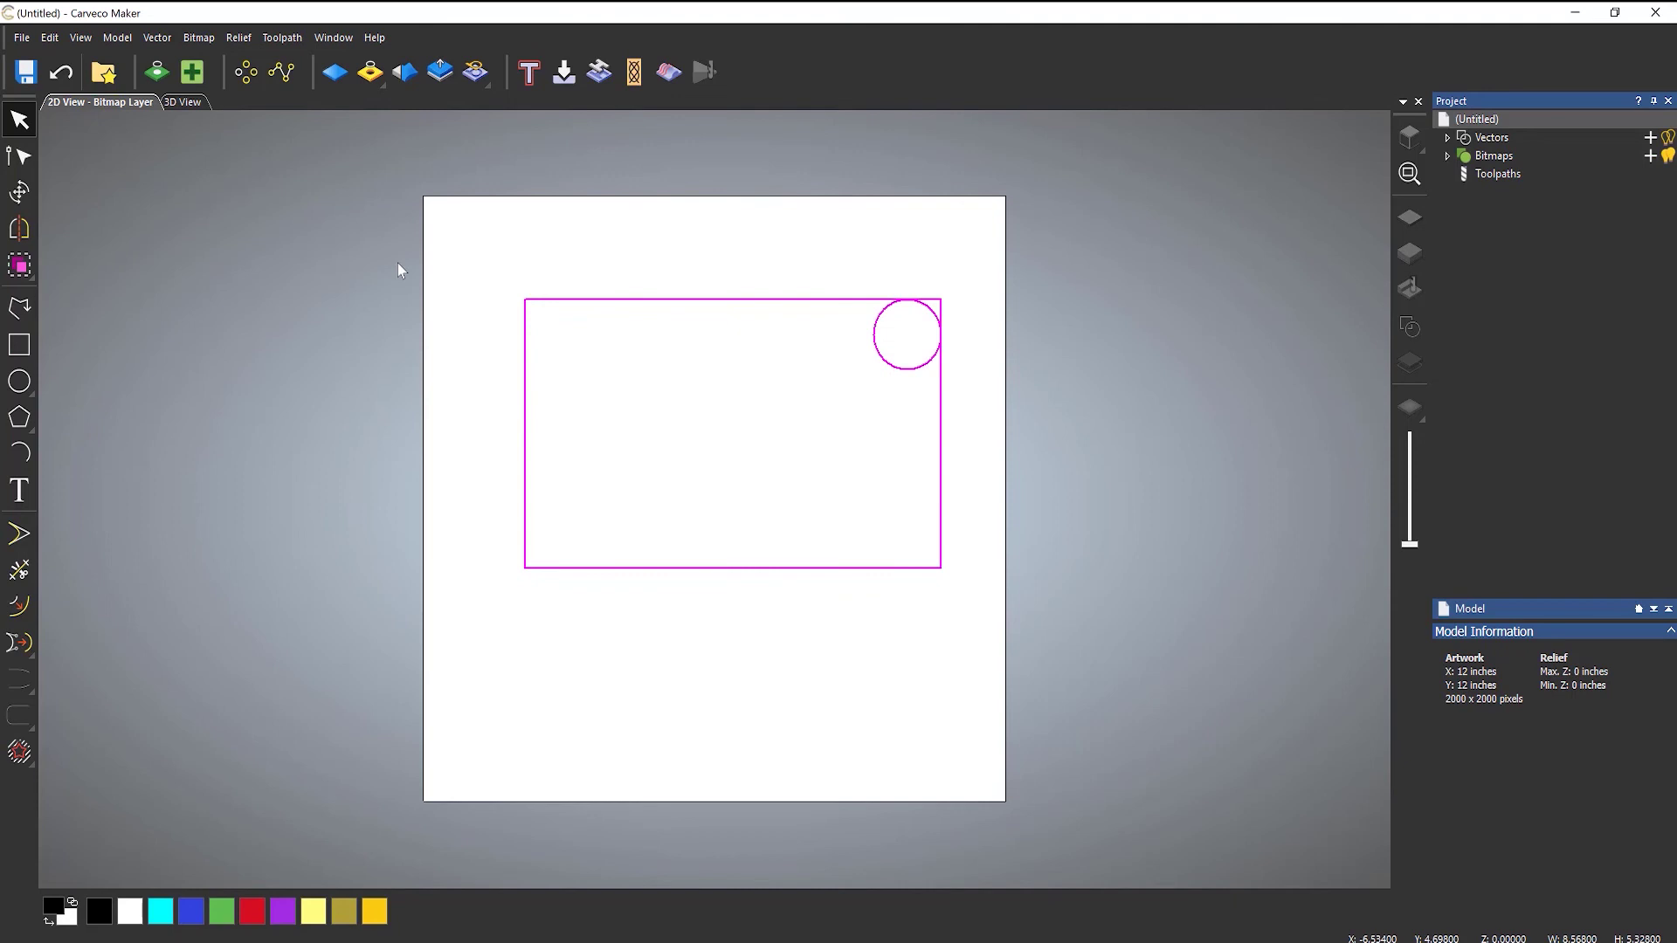
Step: Align the circle to the horizontal centre of the rectangle
click(155, 40)
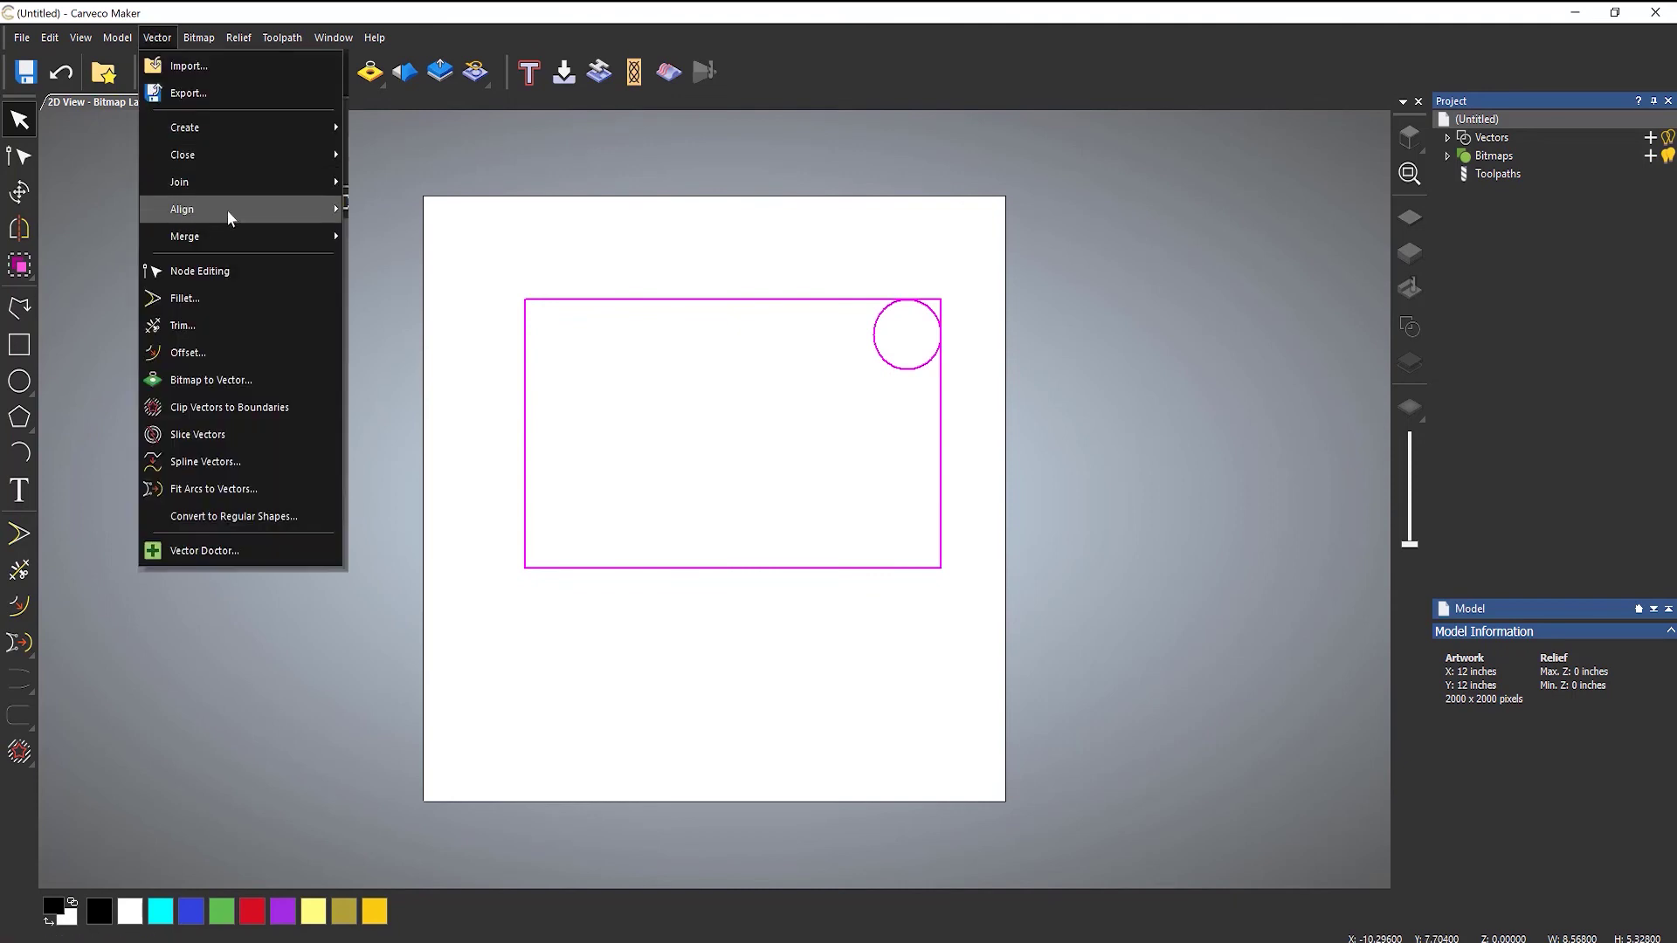
mouse_move(229, 216)
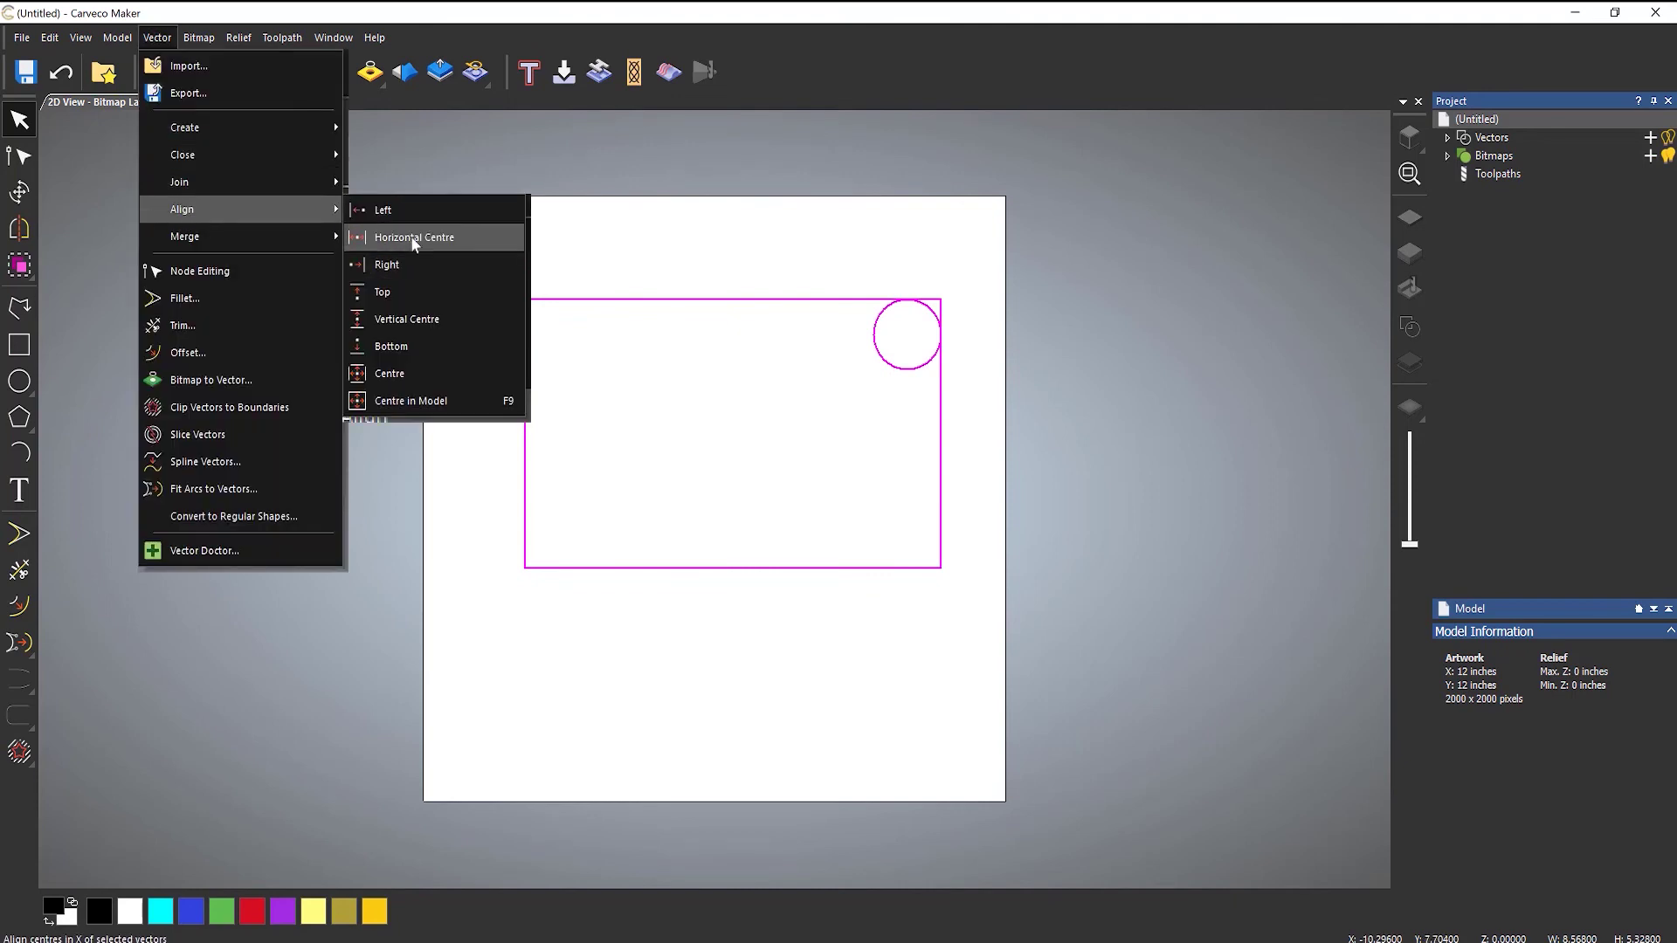
click(412, 240)
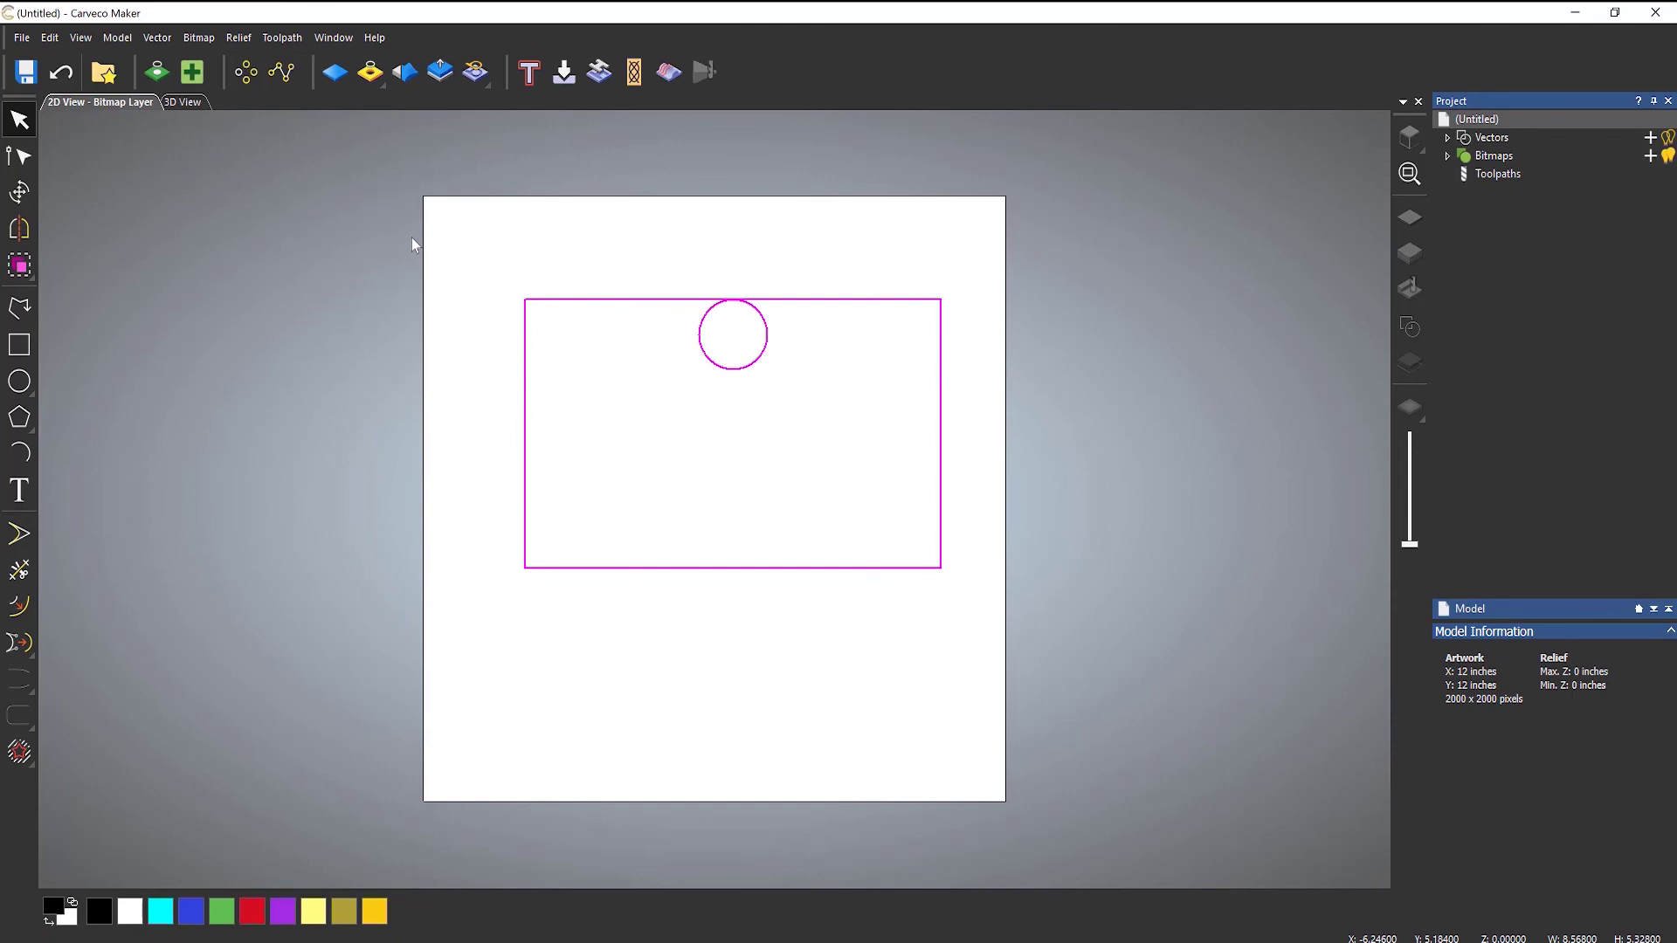
Step: Align the circle to the left edge of the rectangle
click(158, 38)
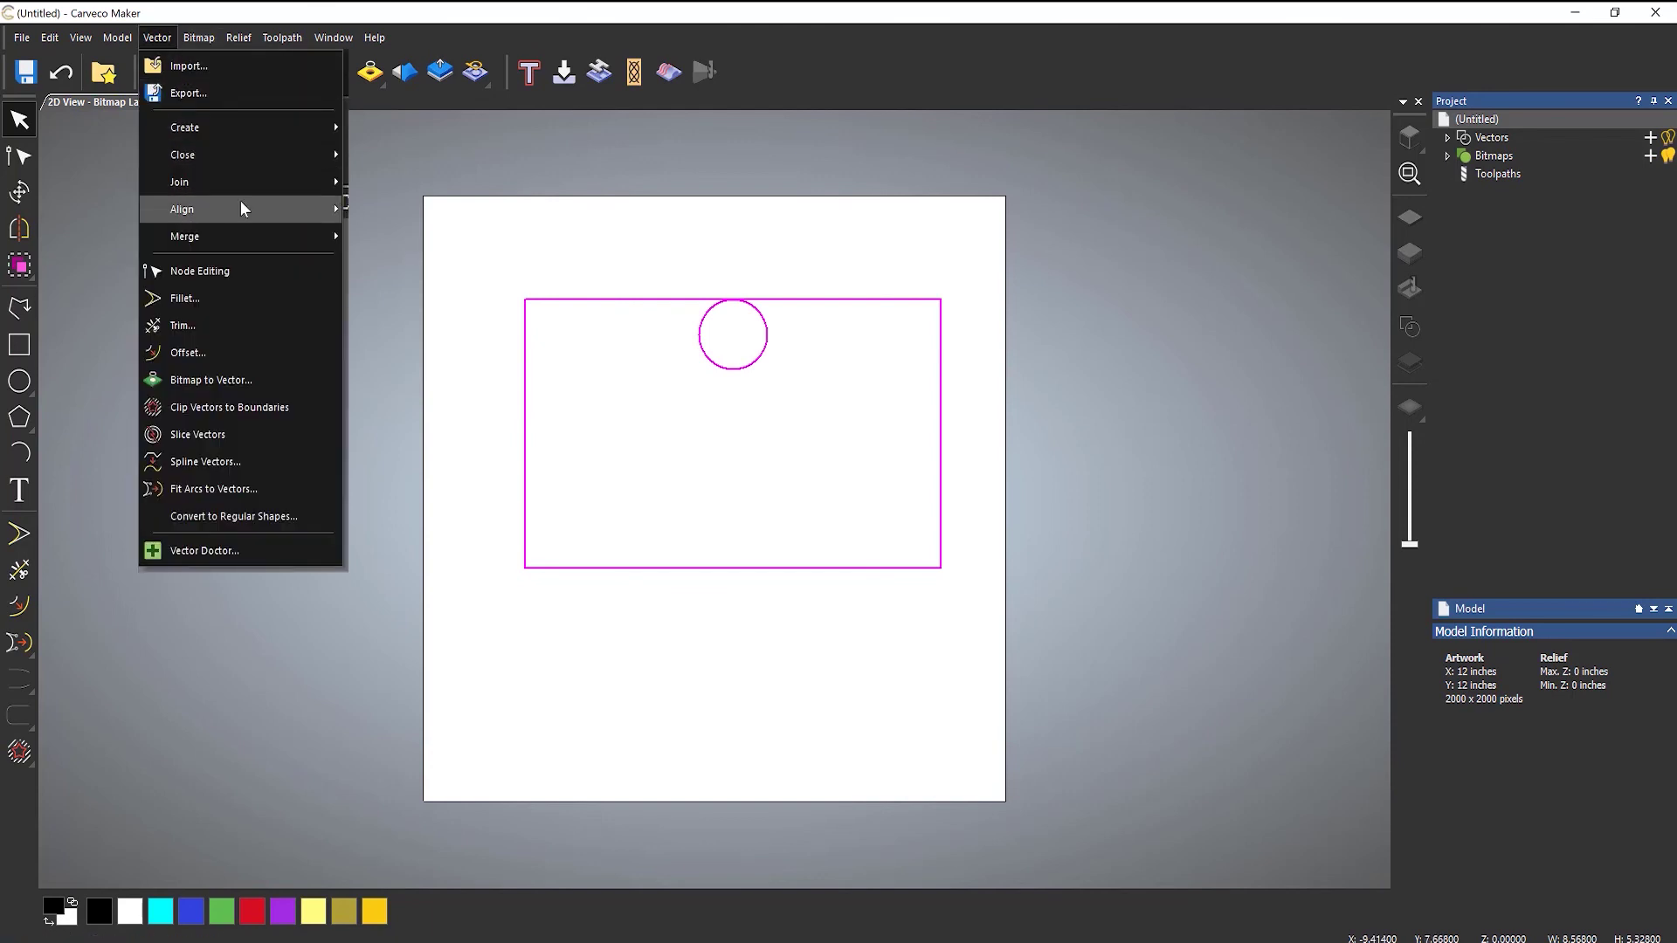
mouse_move(242, 208)
click(396, 210)
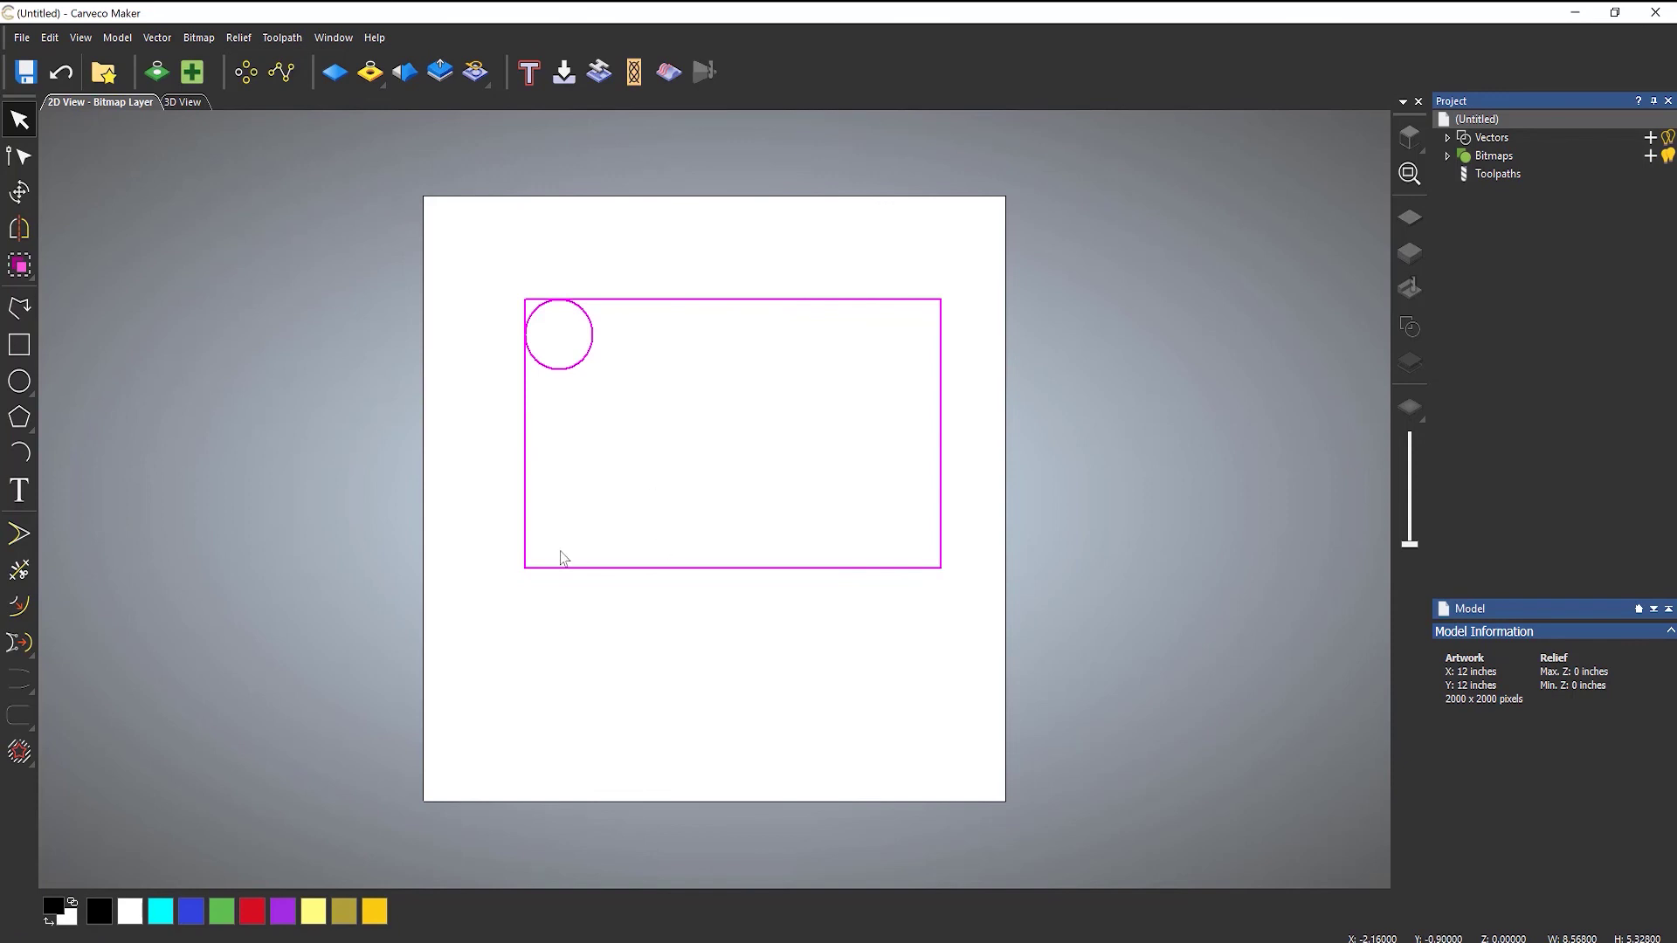
Step: Align the circle to the bottom edge of the rectangle, placing it in the lower-left corner, and deselect both vectors
click(163, 36)
mouse_move(225, 208)
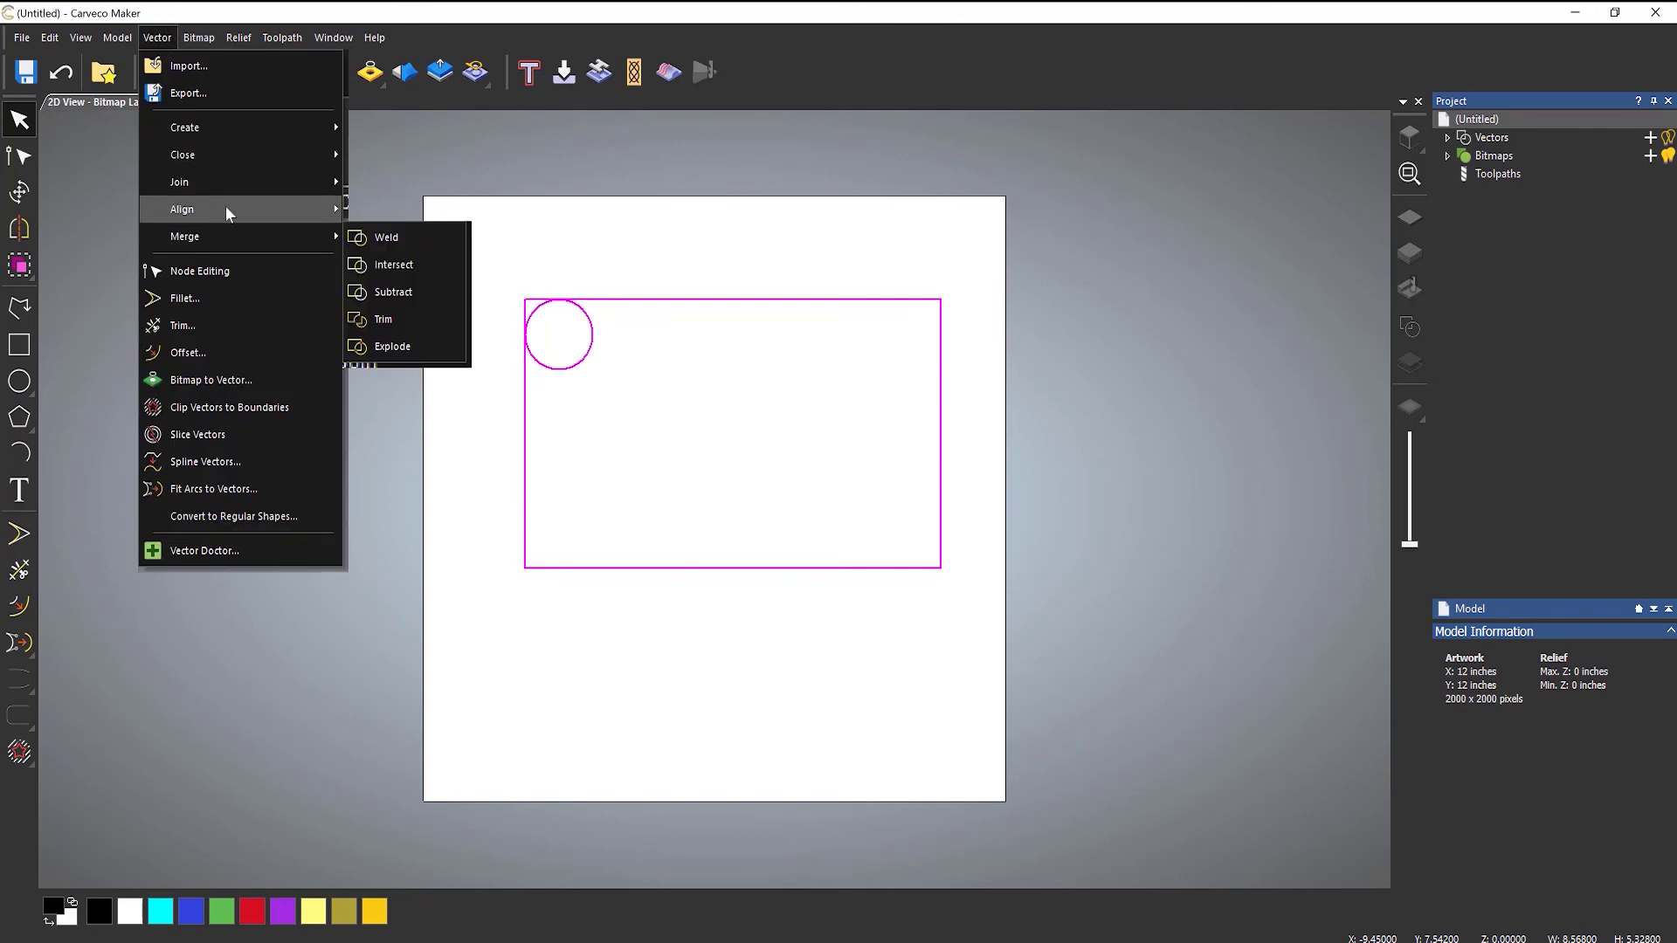
click(423, 343)
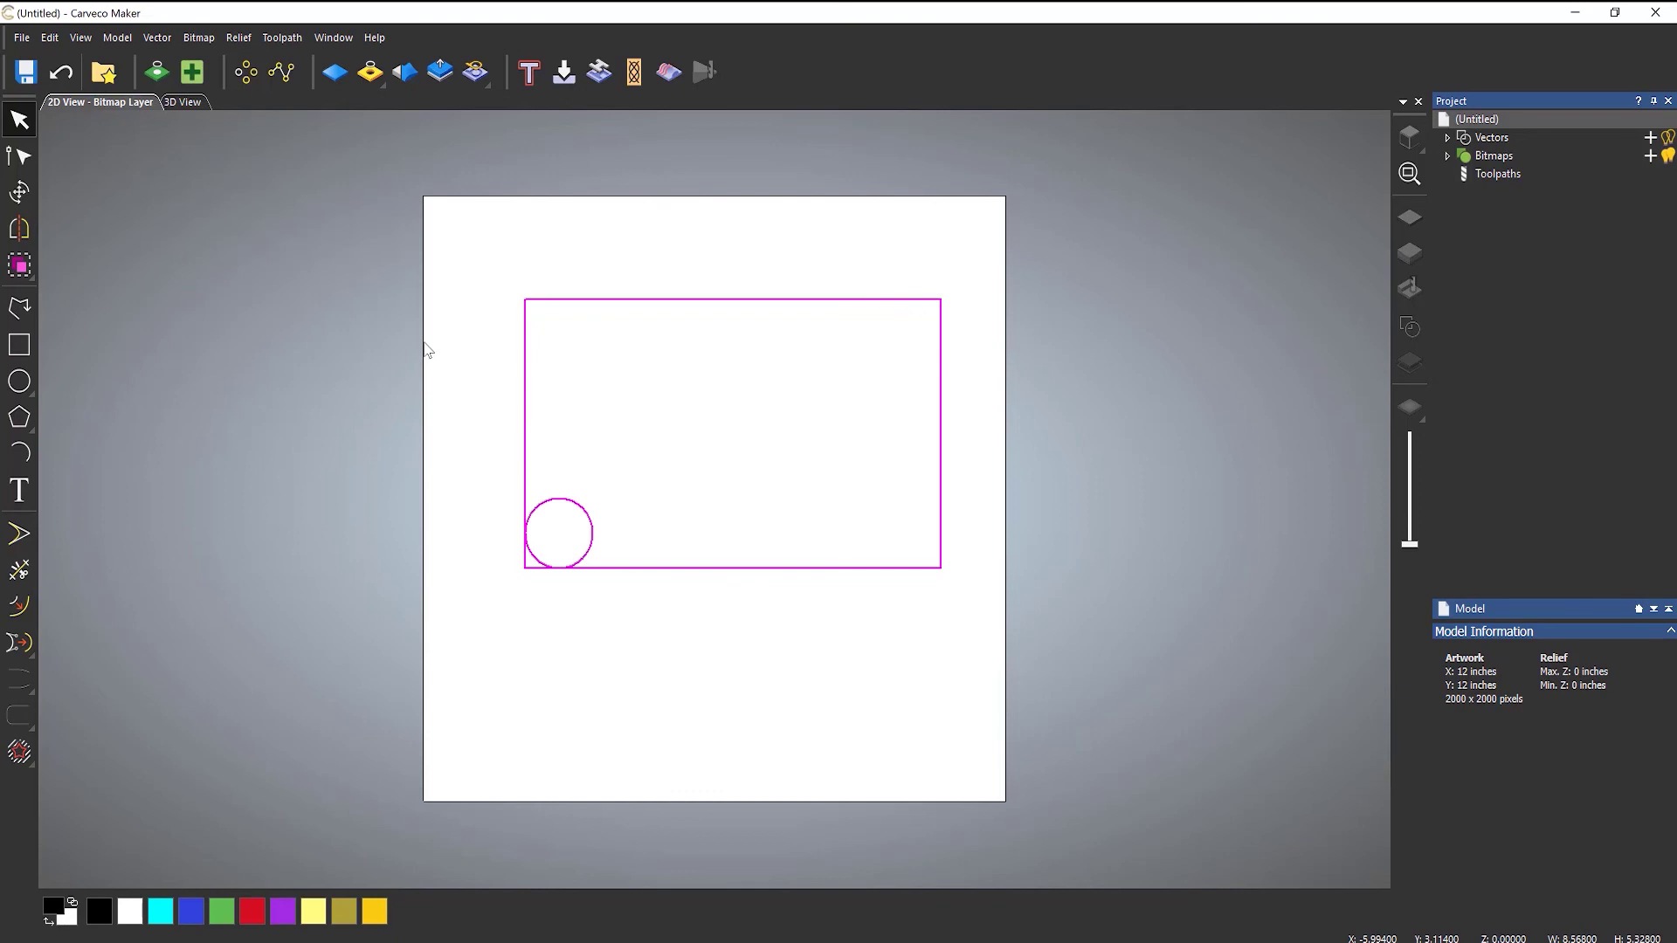
click(701, 683)
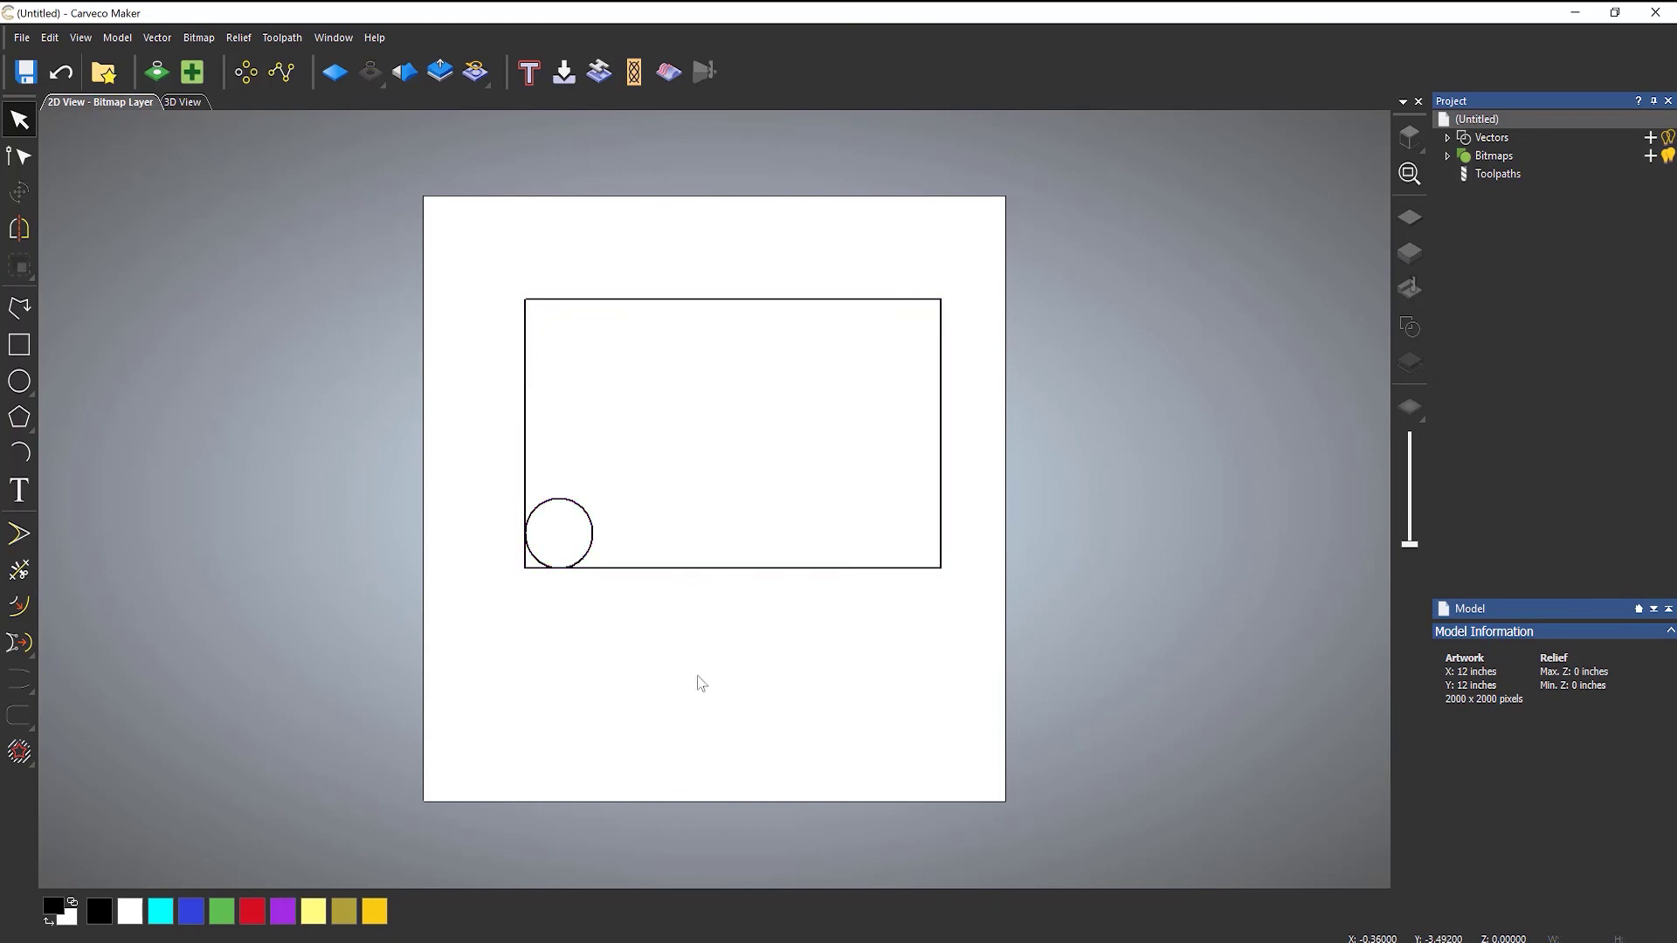